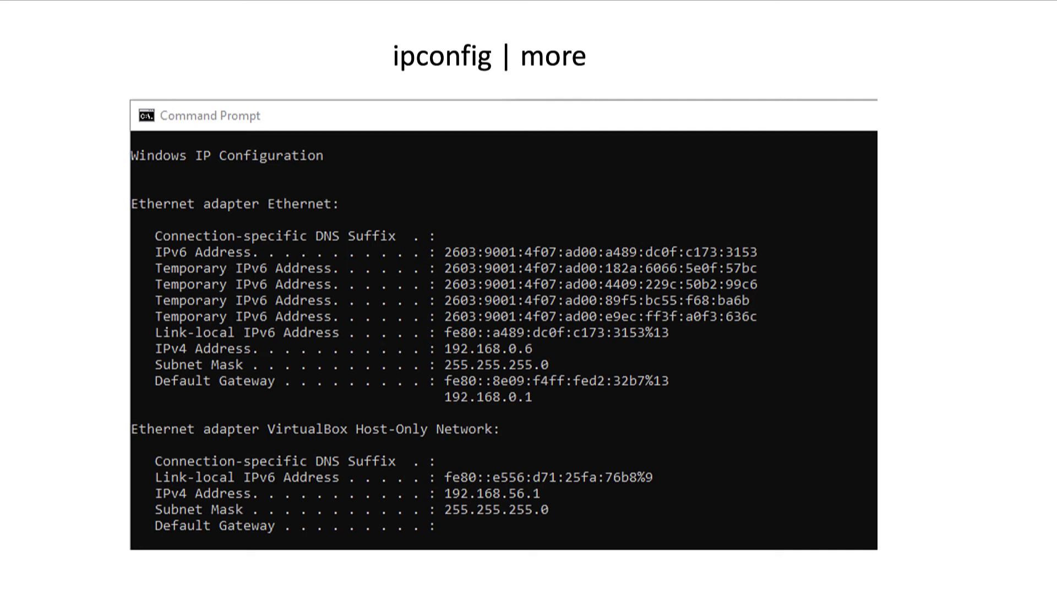
click(20, 270)
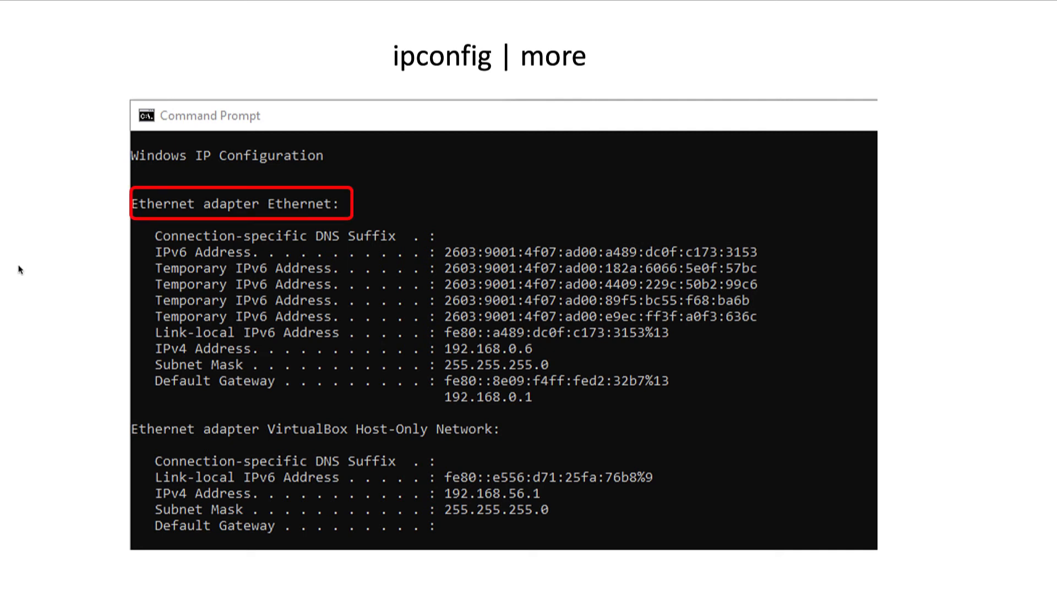
click(20, 270)
click(19, 270)
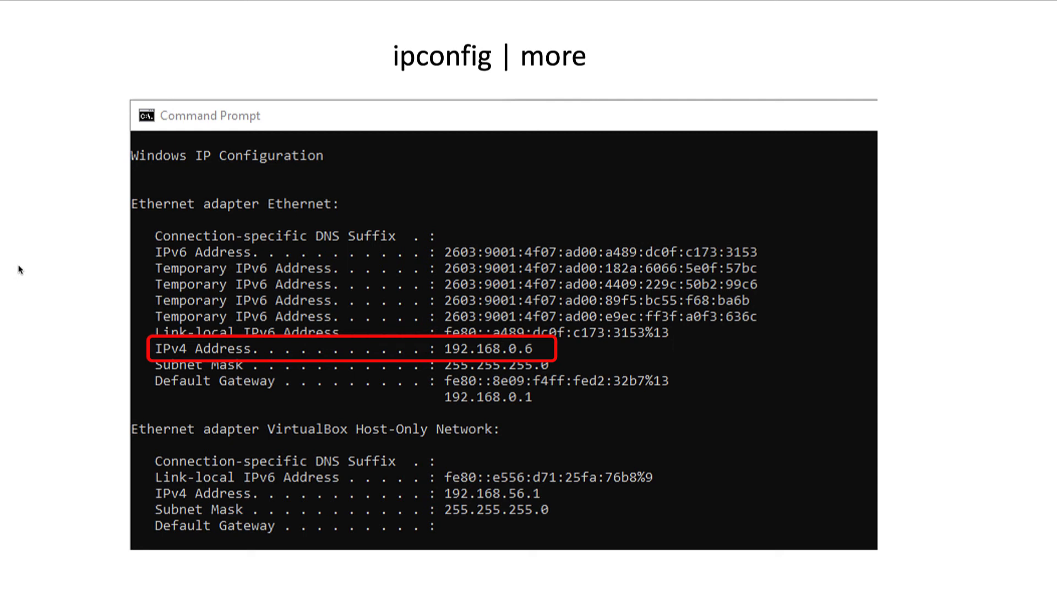
click(19, 269)
click(18, 270)
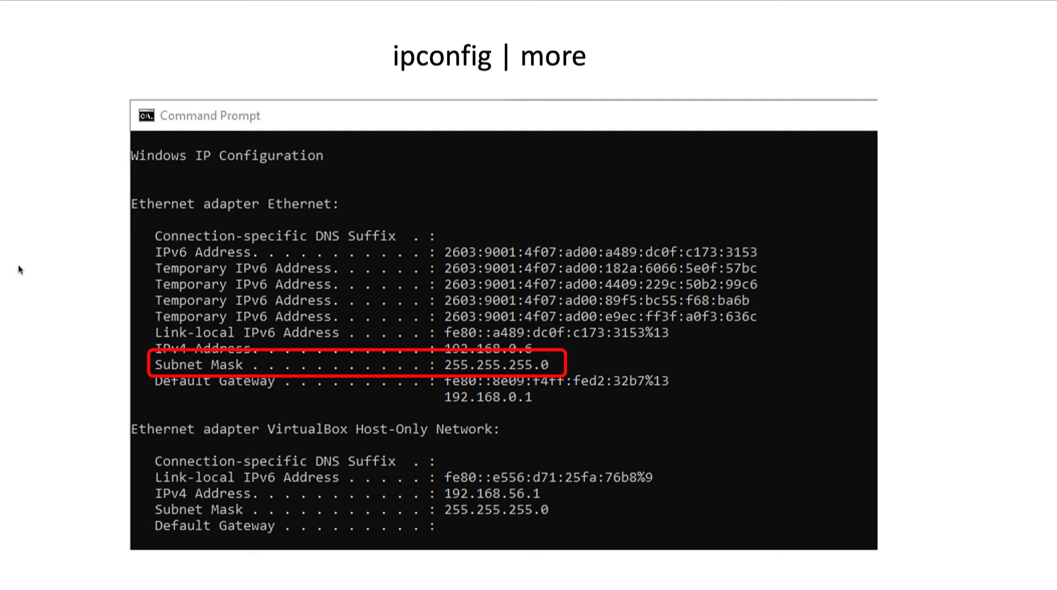
click(18, 270)
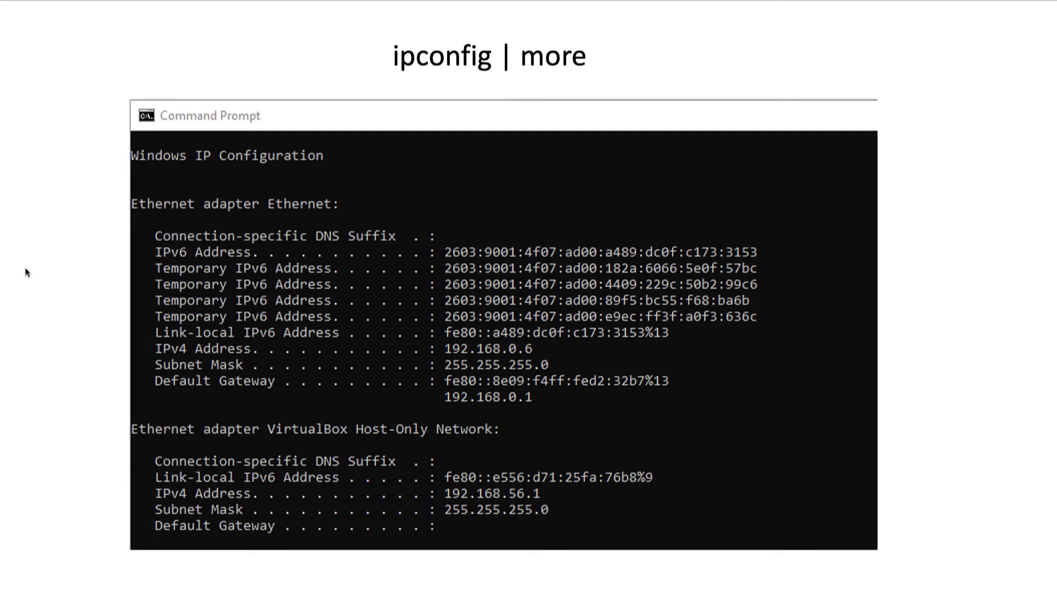
click(25, 270)
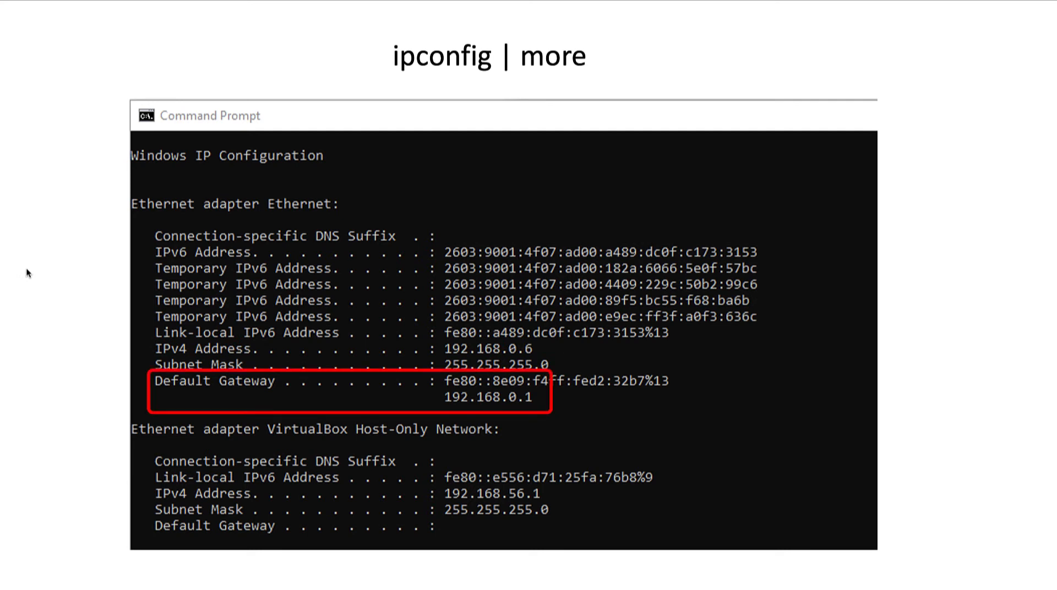
click(26, 270)
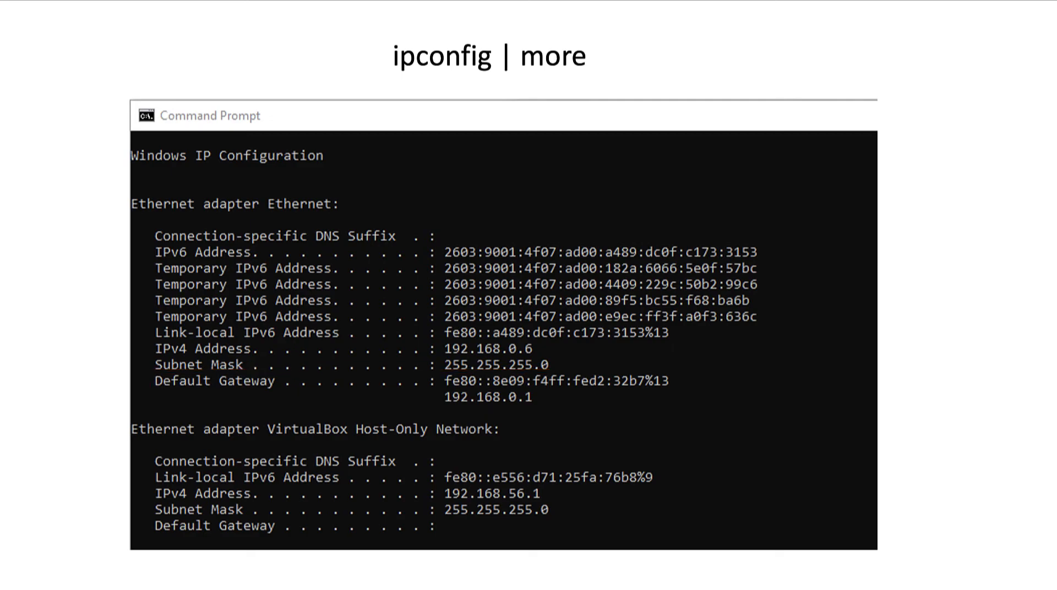
click(27, 270)
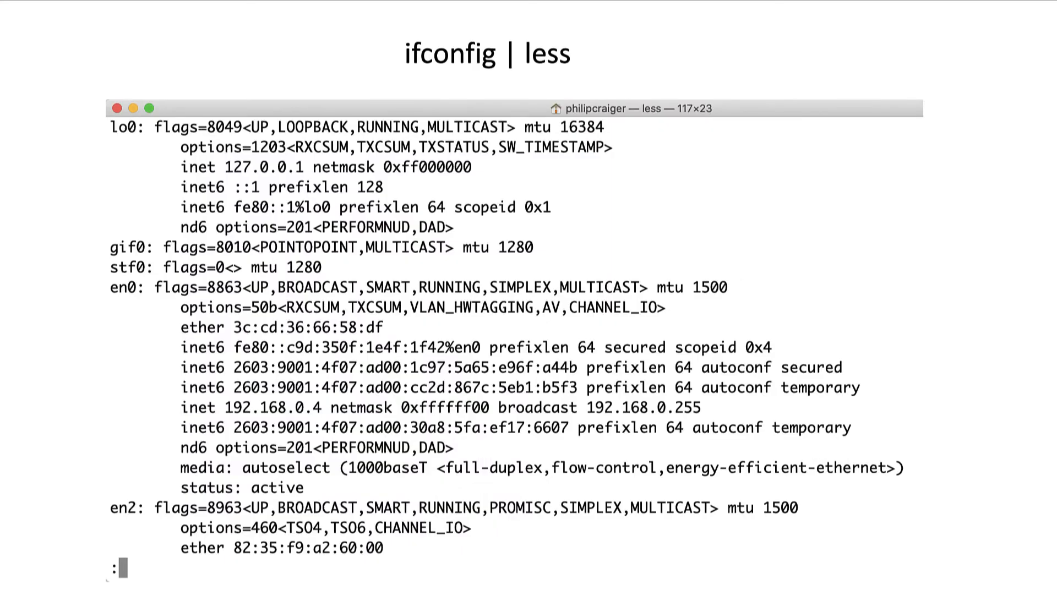
key(Right)
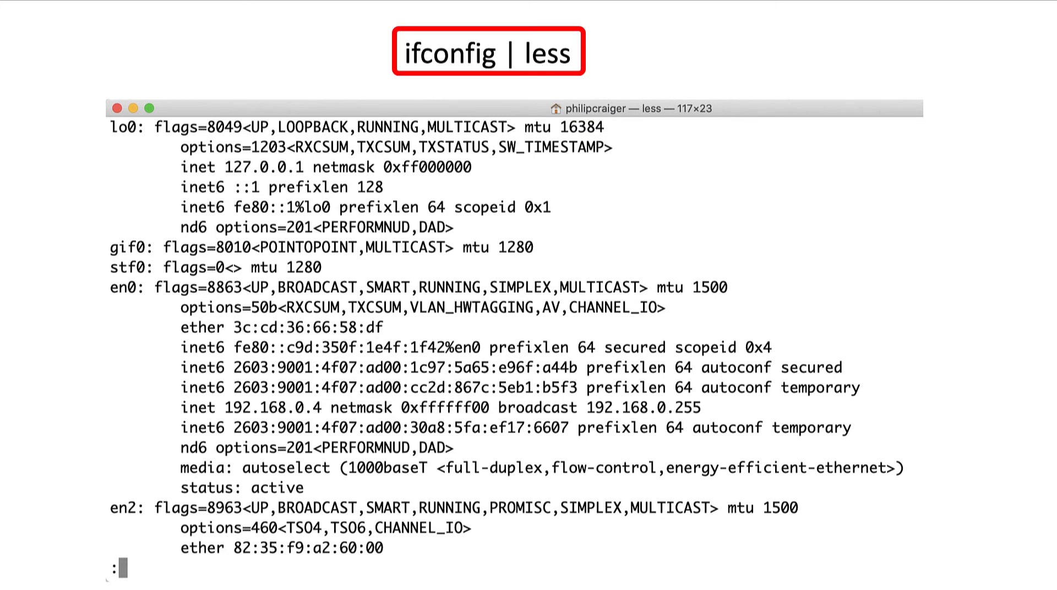
key(Right)
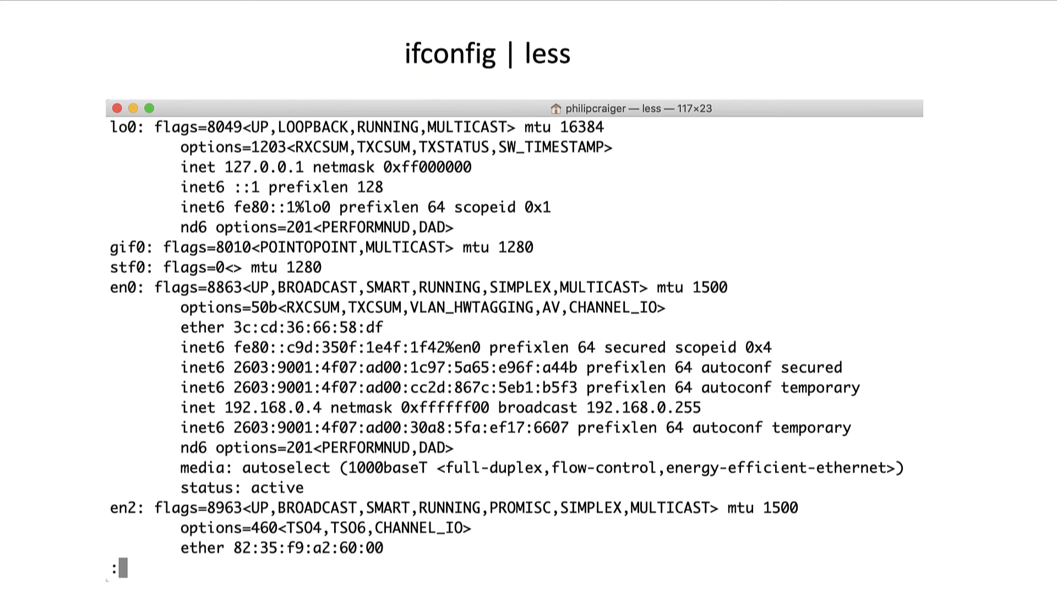
key(Right)
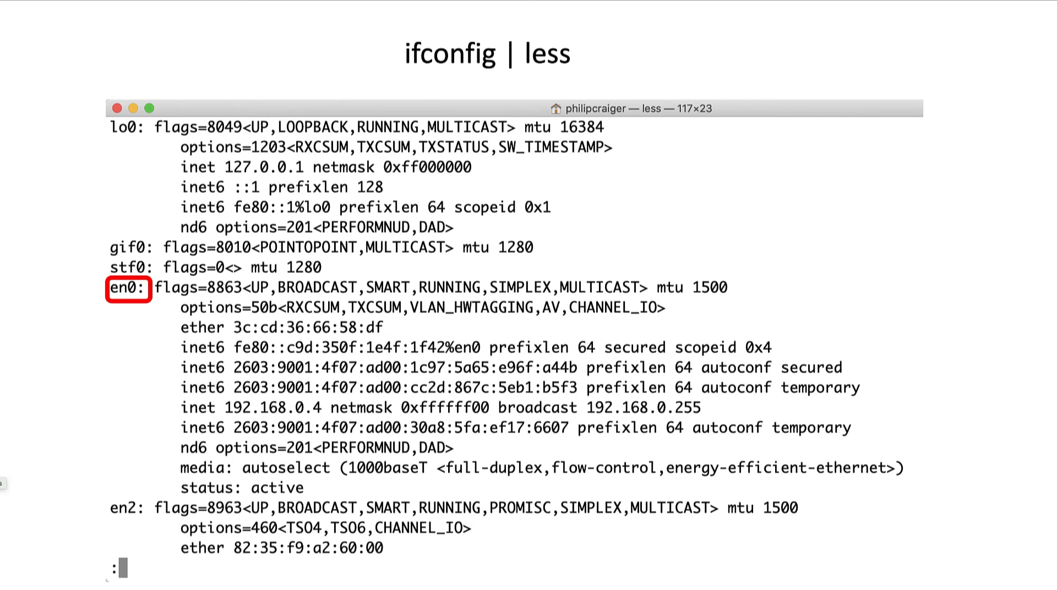
key(Right)
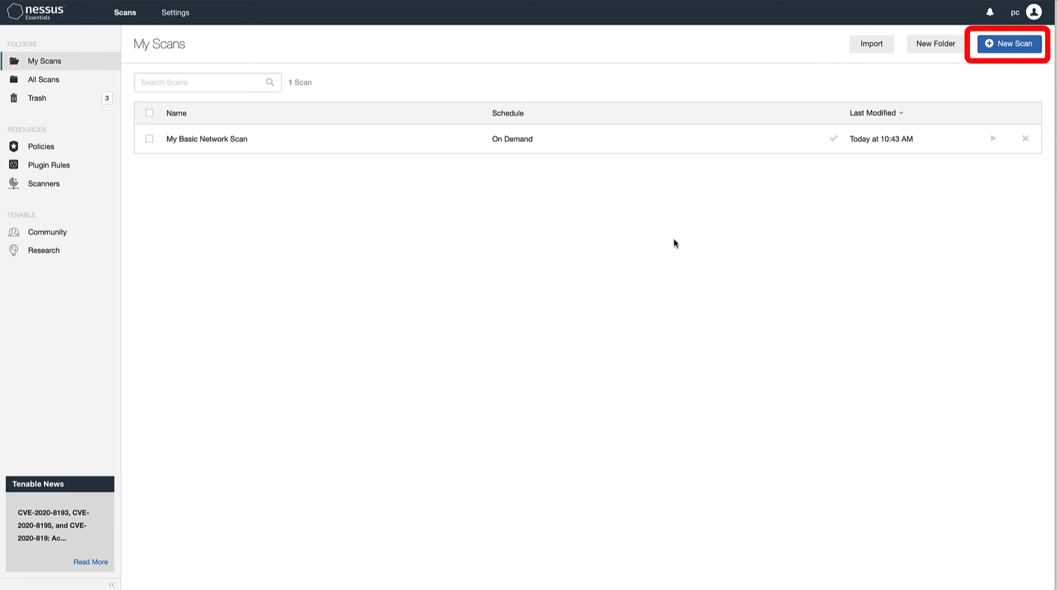
Create a new scan from the Basic Network Scan template
click(1011, 46)
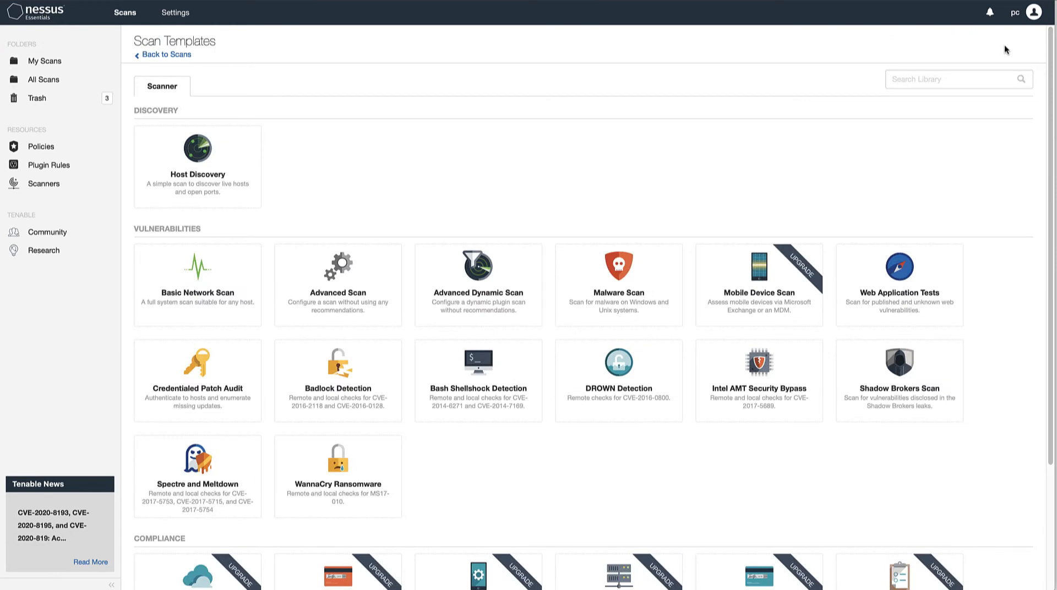
scroll(478, 167, down, 2)
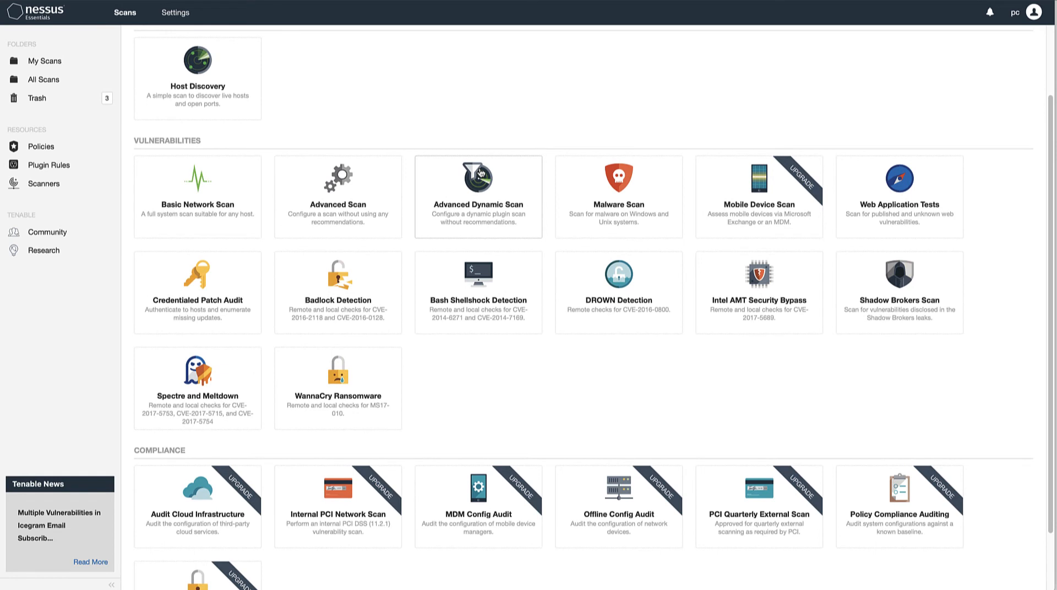
scroll(479, 172, down, 1)
scroll(480, 173, up, 1)
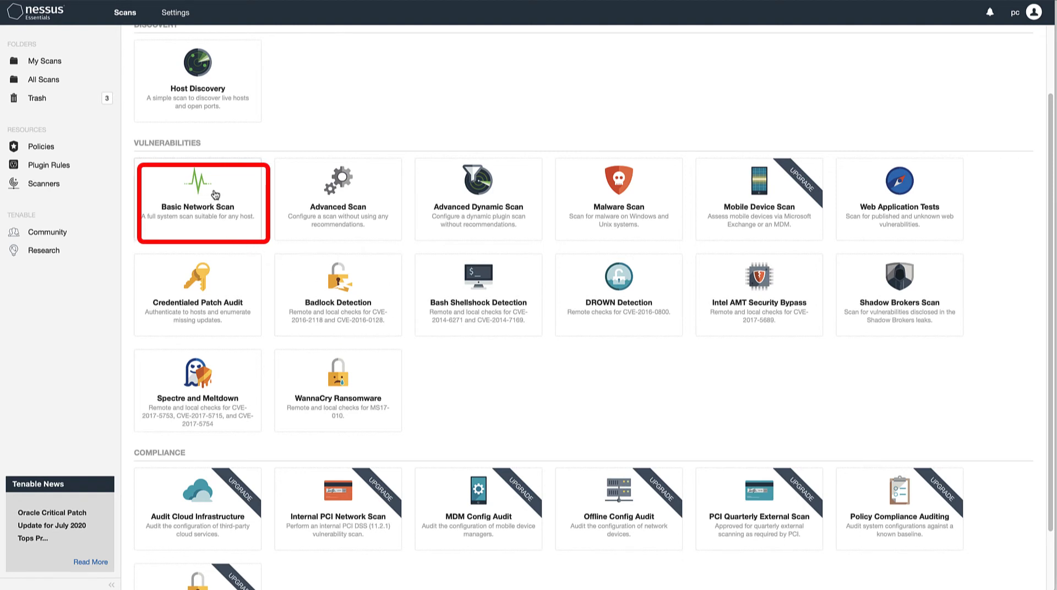
scroll(204, 166, up, 1)
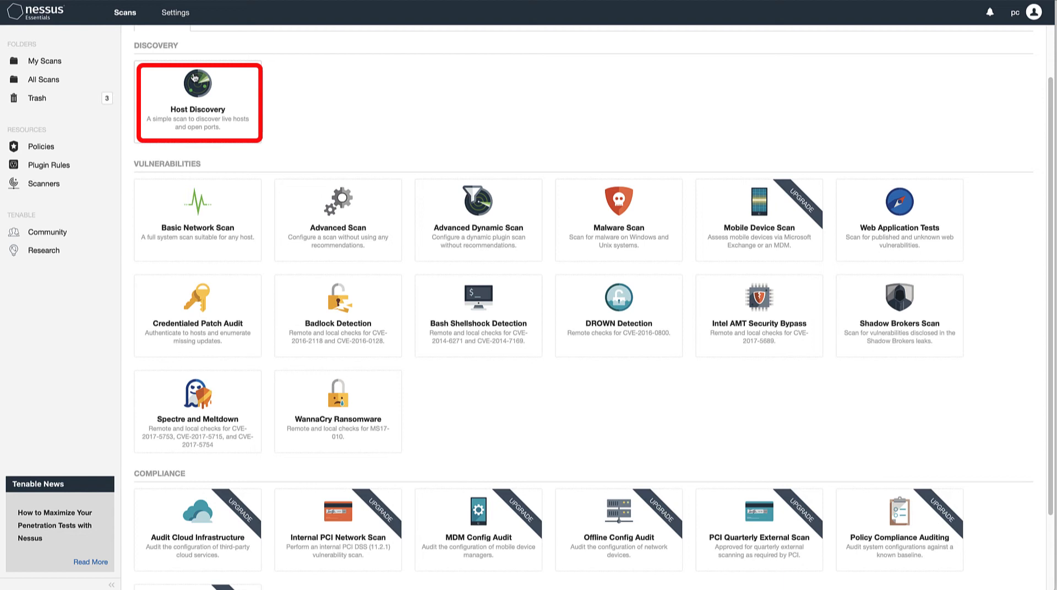
click(199, 214)
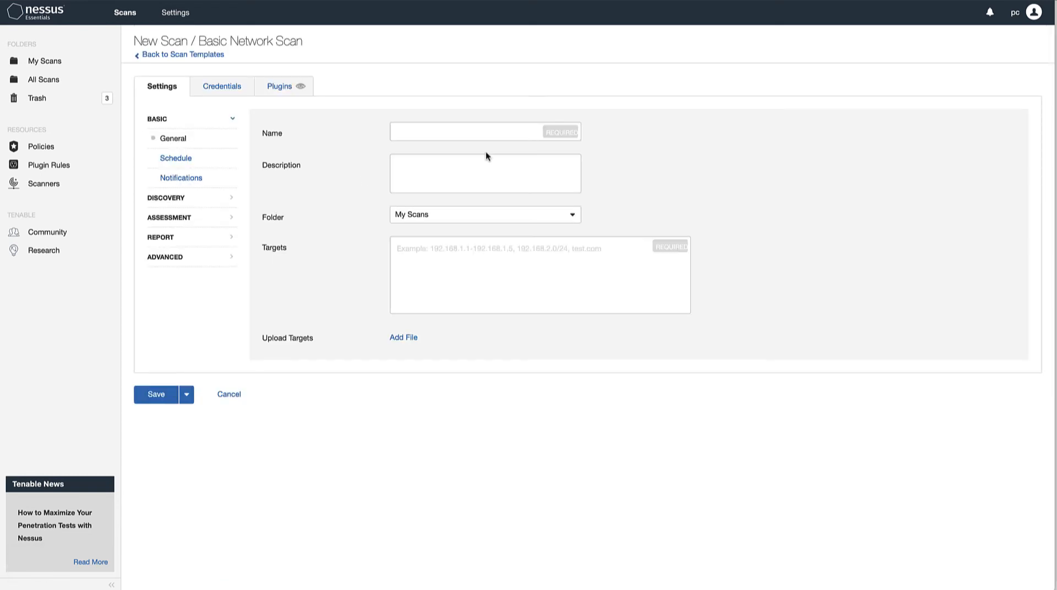
Name the new scan "My 2nd scan" and leave its description empty
click(478, 126)
text(My 2nd scan)
key(Tab)
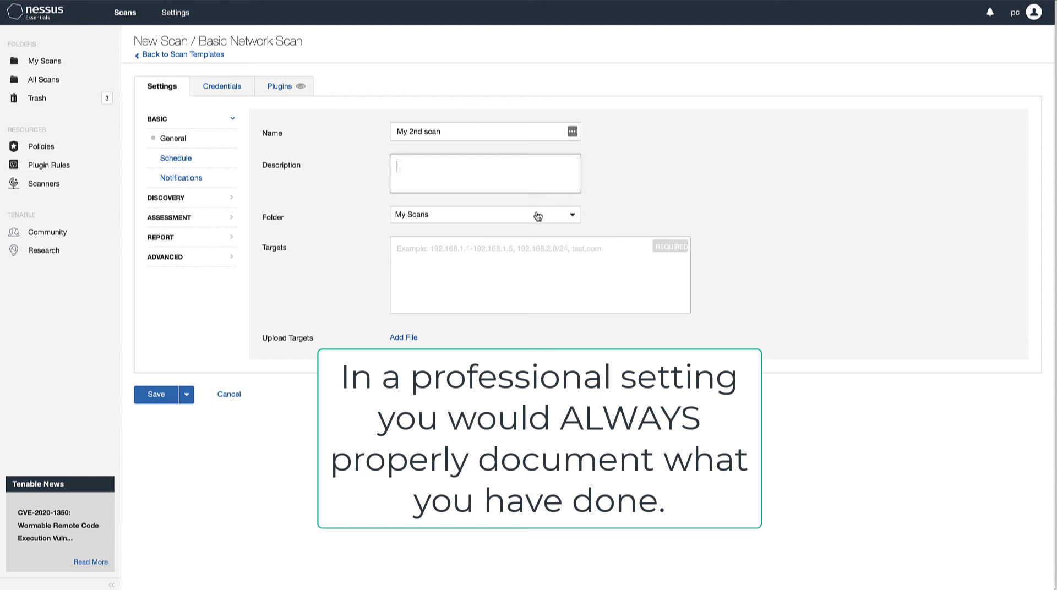
Set the scan targets to the range 192.168.0.0-192.168.0.255 and save the scan
click(518, 251)
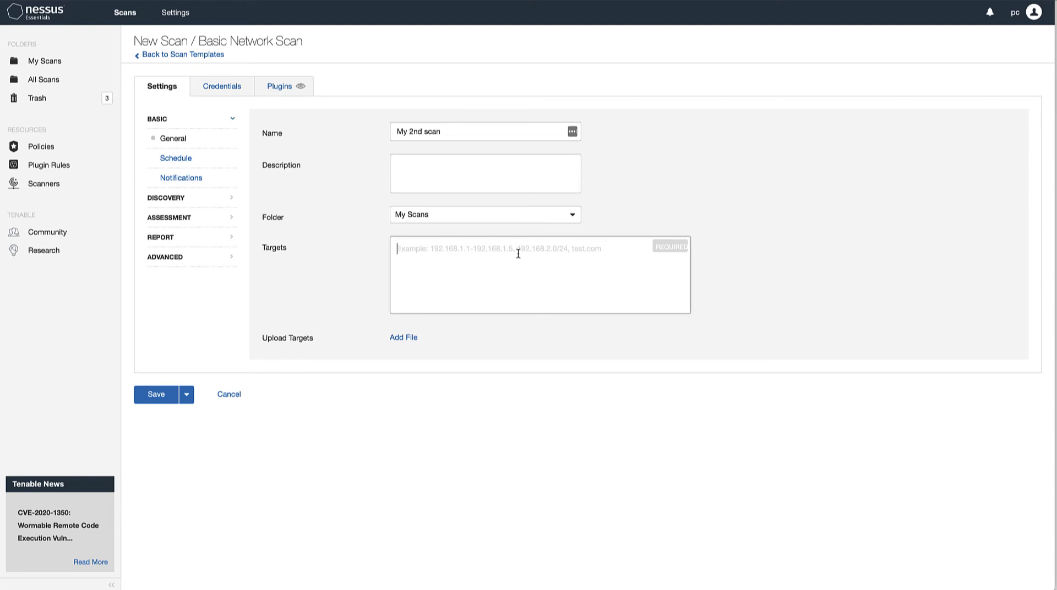
text(192.168.)
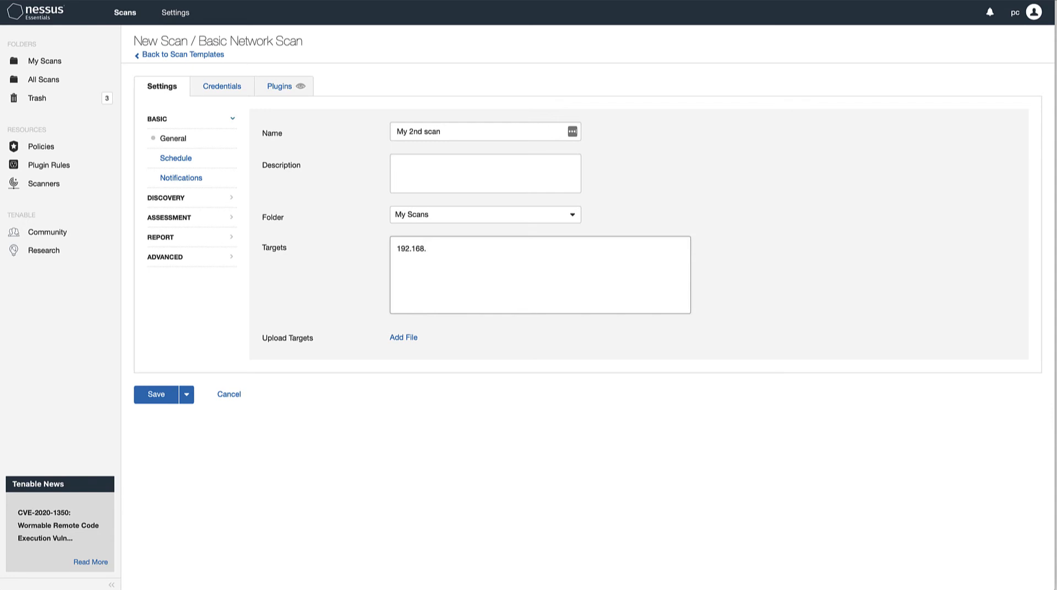
text(0.0/)
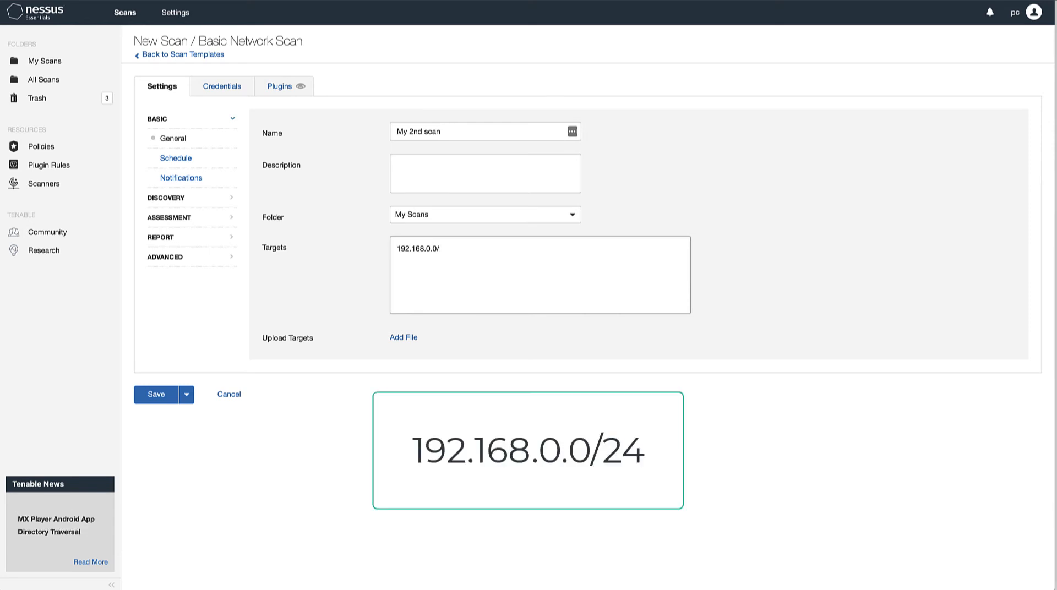
key(BackSpace)
text(-192.)
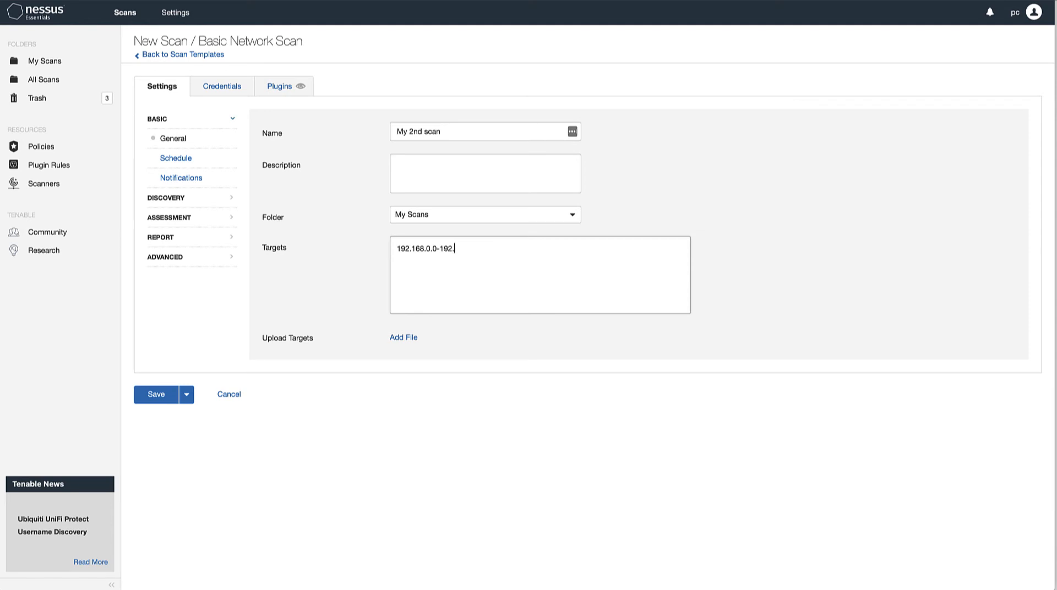
text(168.)
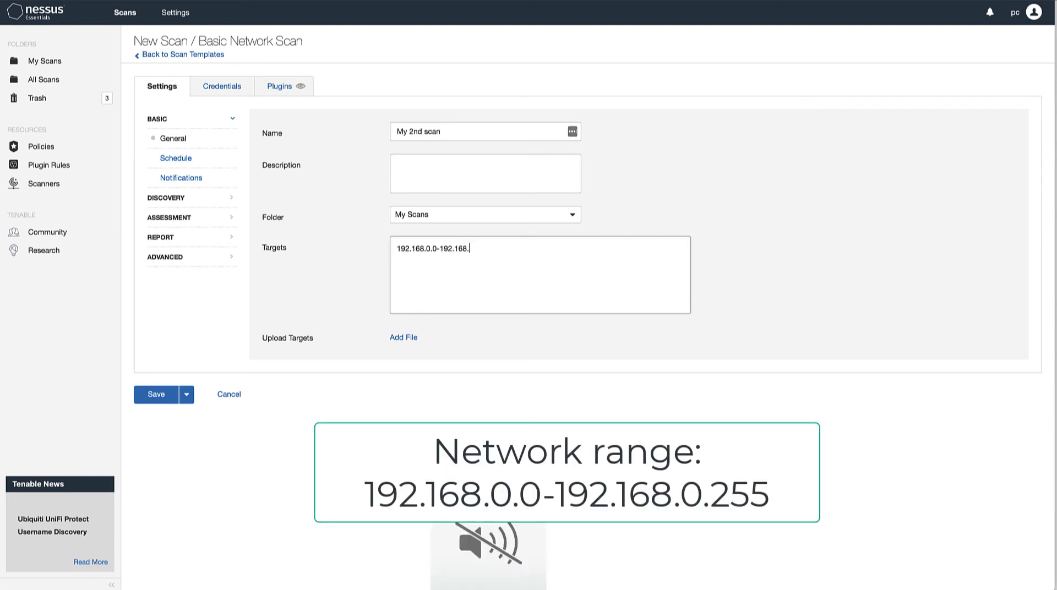
text(0.255)
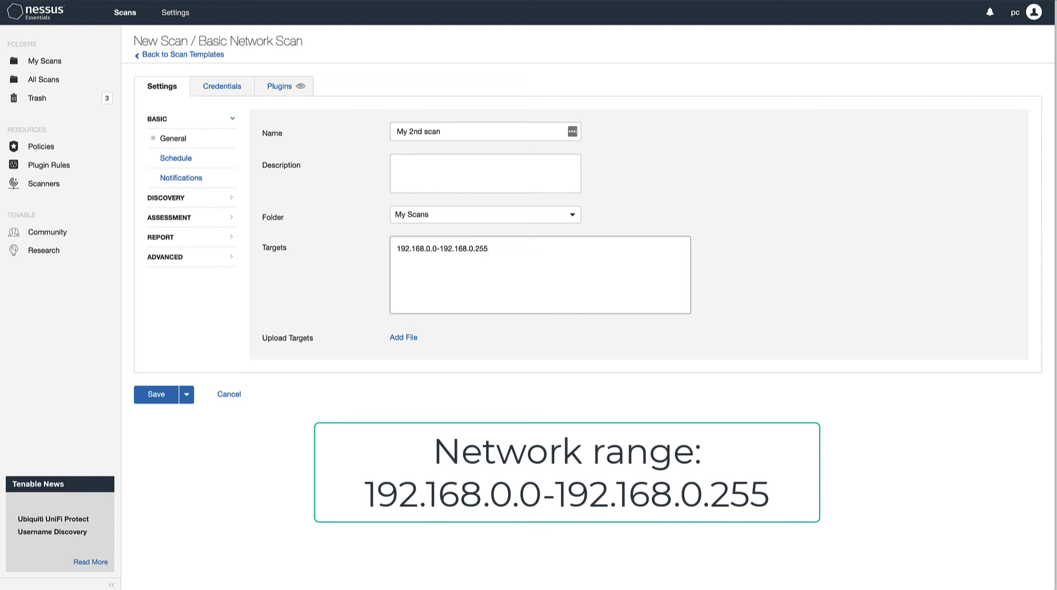
click(159, 396)
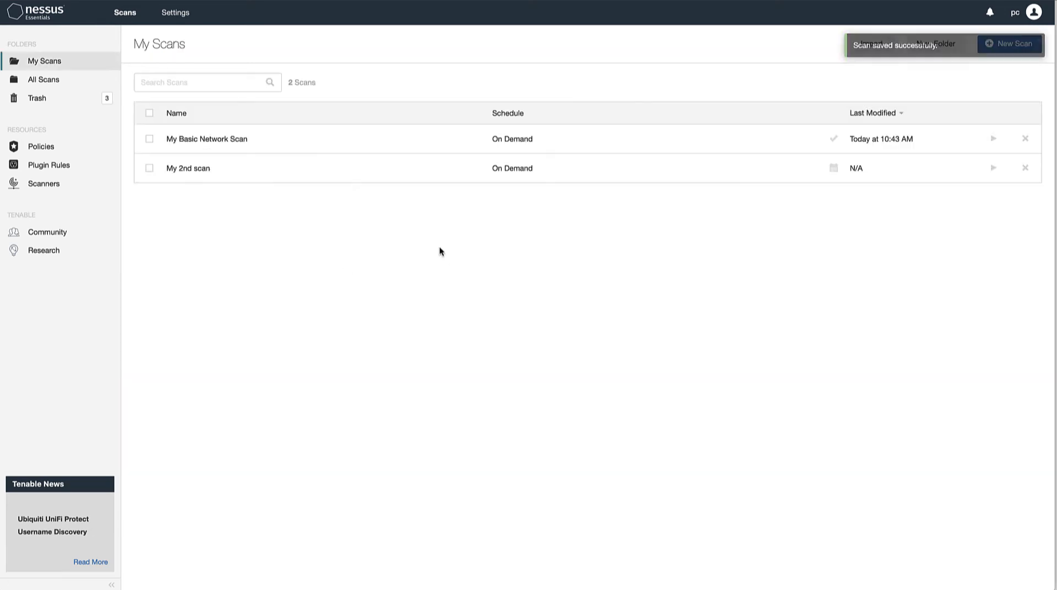
Launch "My 2nd scan" and pause it while it is running
click(993, 168)
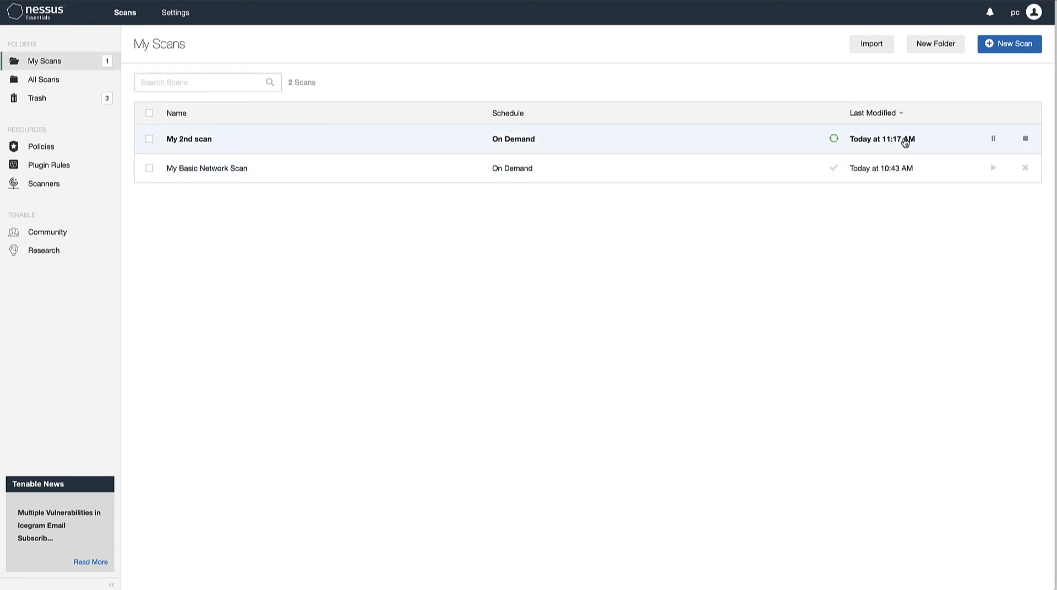
click(994, 141)
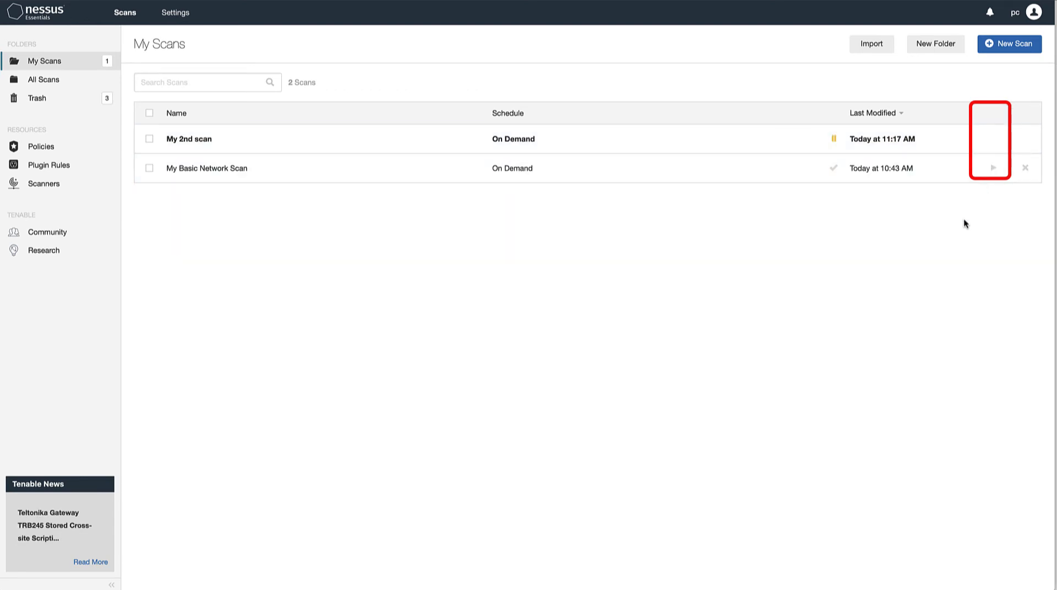
Open the results of "My Basic Network Scan" and examine its scan details, severity chart and vulnerabilities per host
click(229, 173)
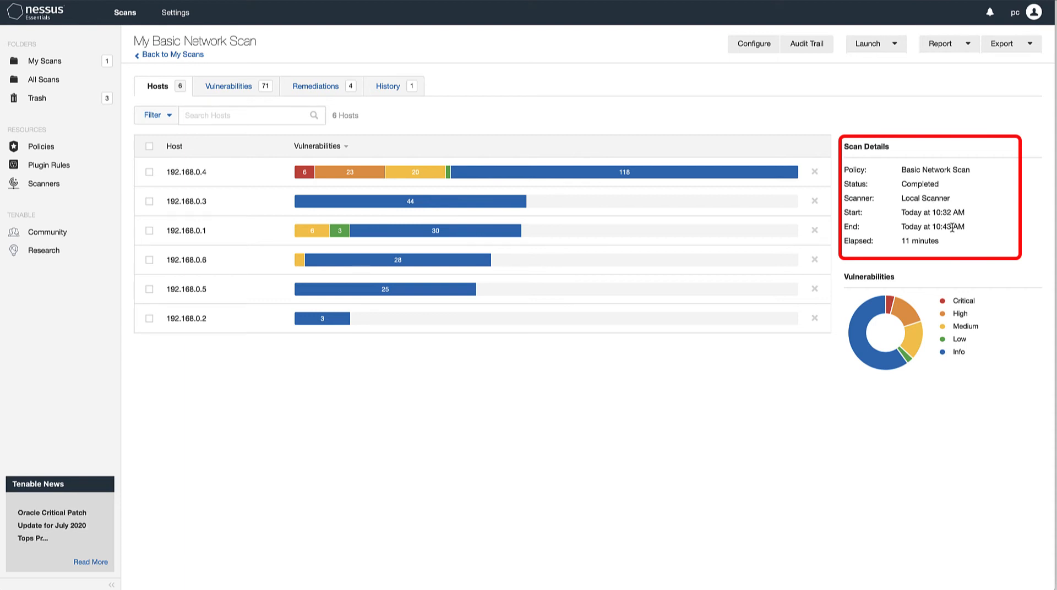
mouse_move(870, 311)
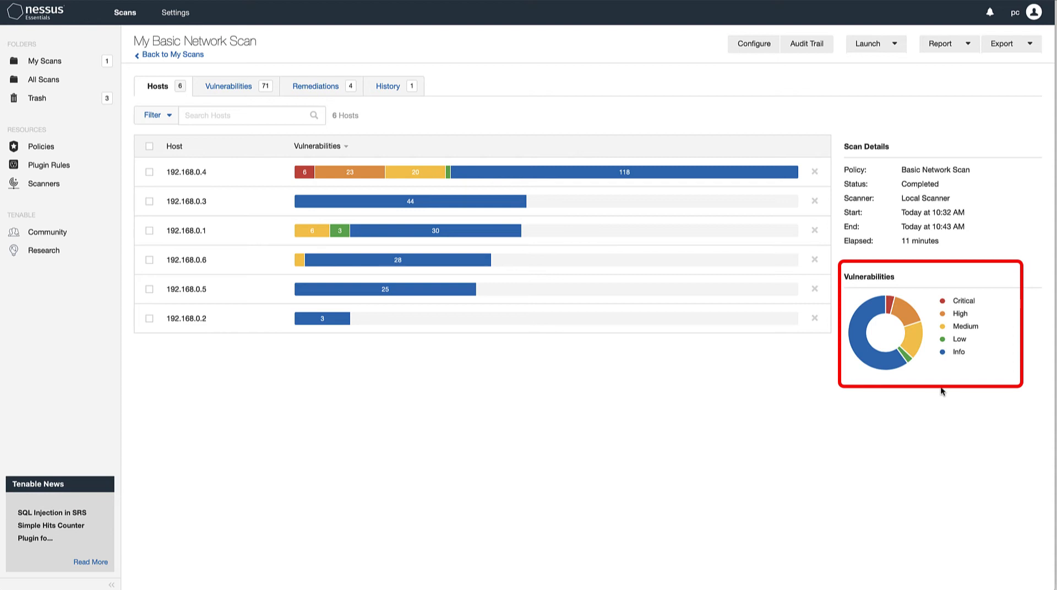
mouse_move(978, 302)
mouse_move(967, 350)
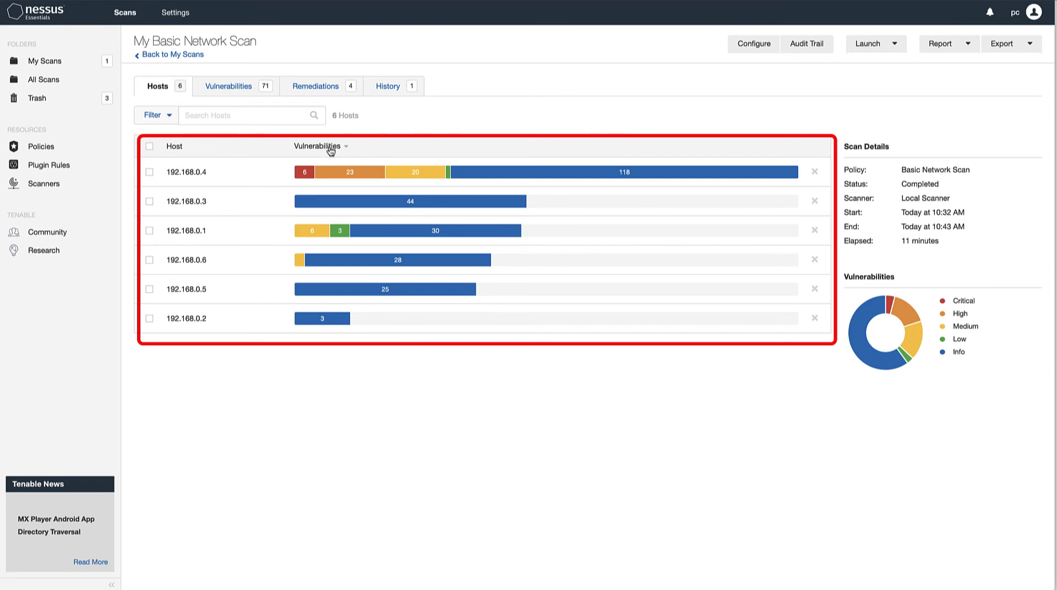
mouse_move(331, 175)
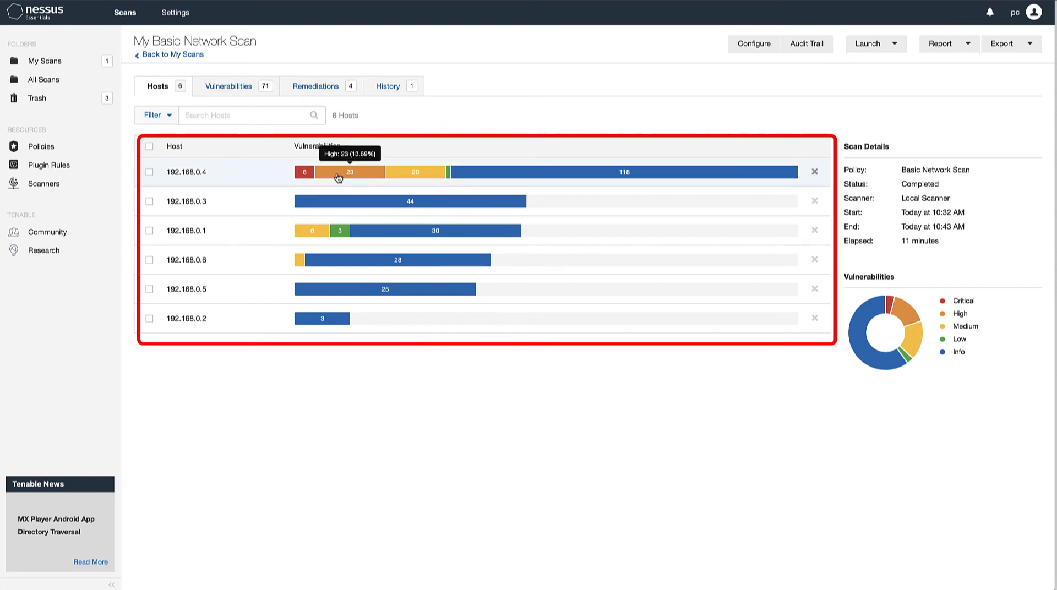
mouse_move(494, 178)
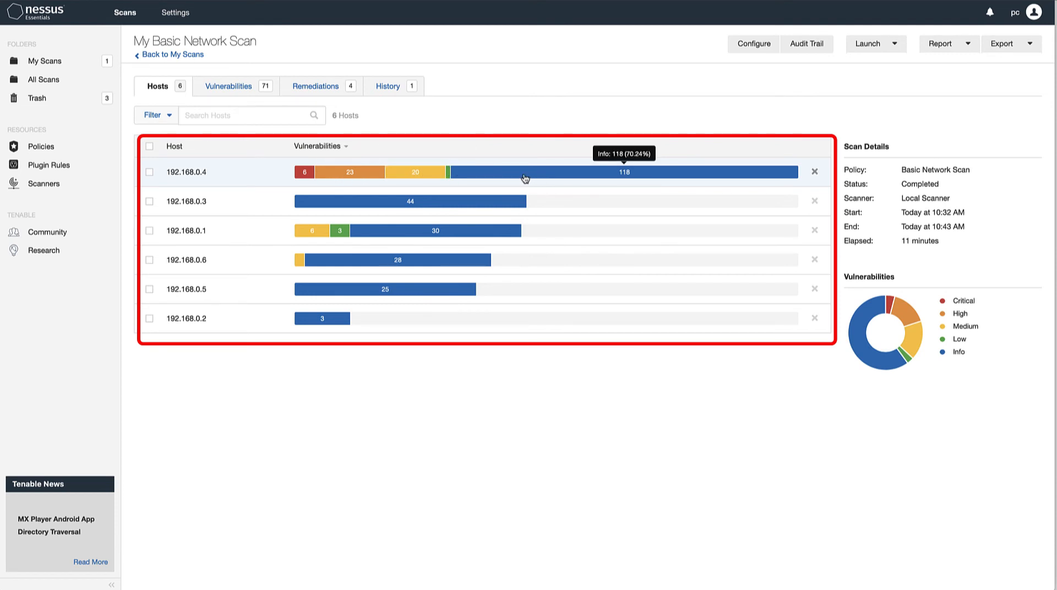
Open the results for host 192.168.0.4 and look through its full list of vulnerabilities
click(187, 173)
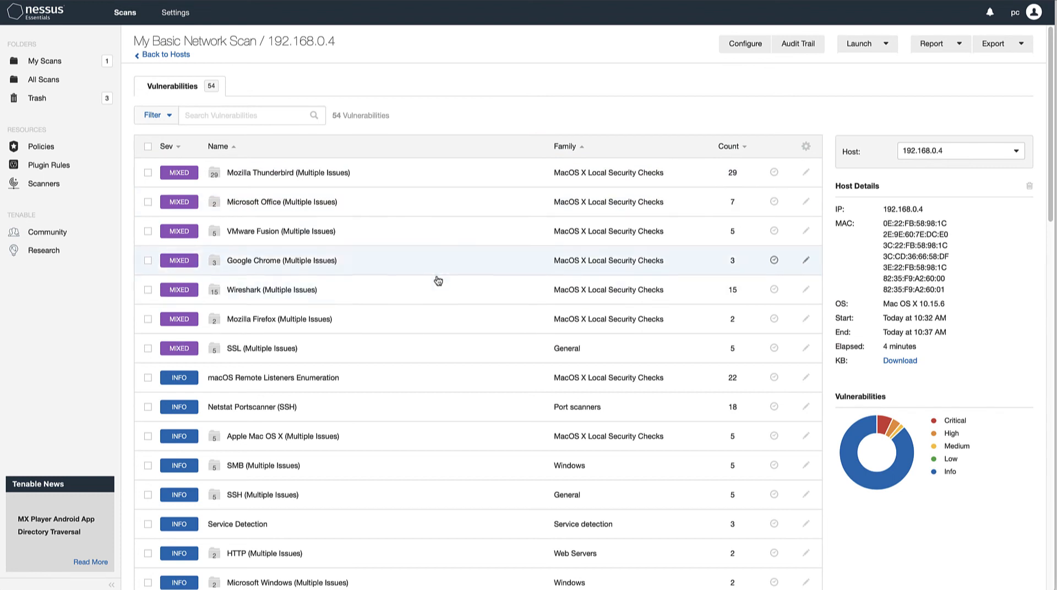
scroll(445, 281, down, 4)
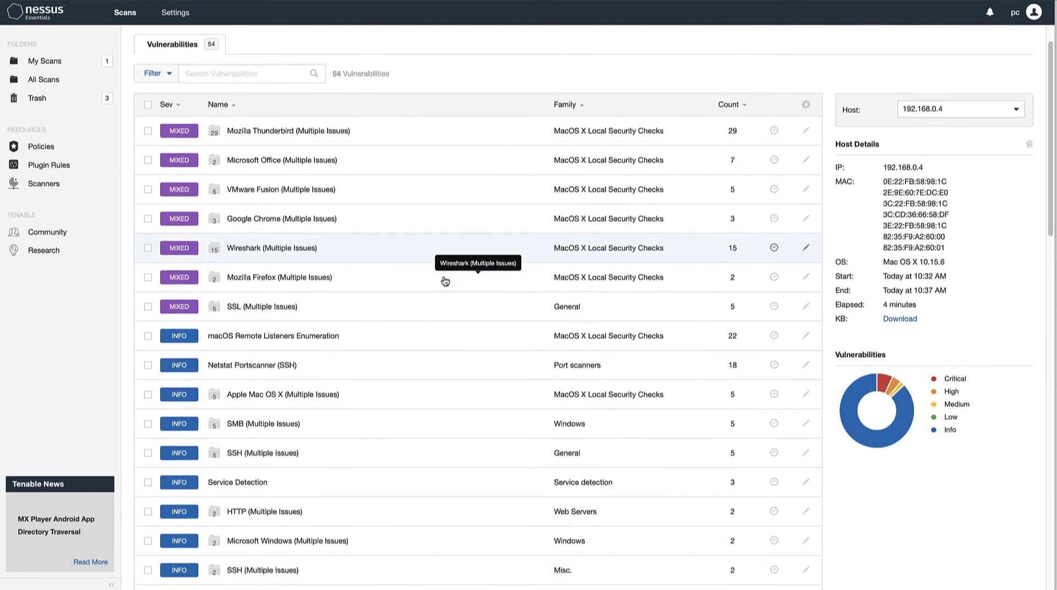
scroll(445, 281, down, 5)
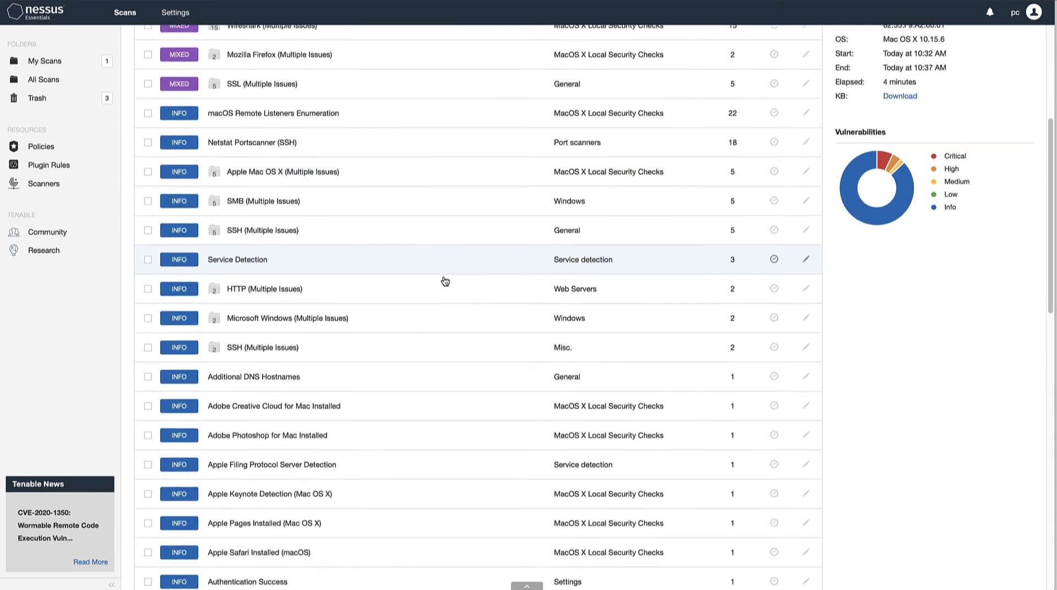
scroll(445, 282, down, 3)
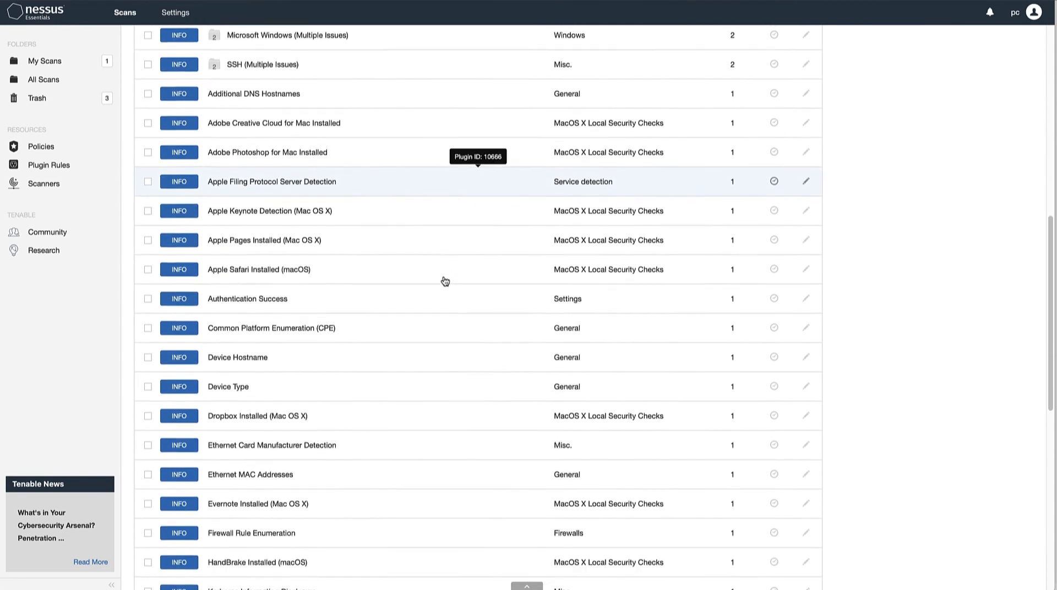
scroll(444, 281, down, 1)
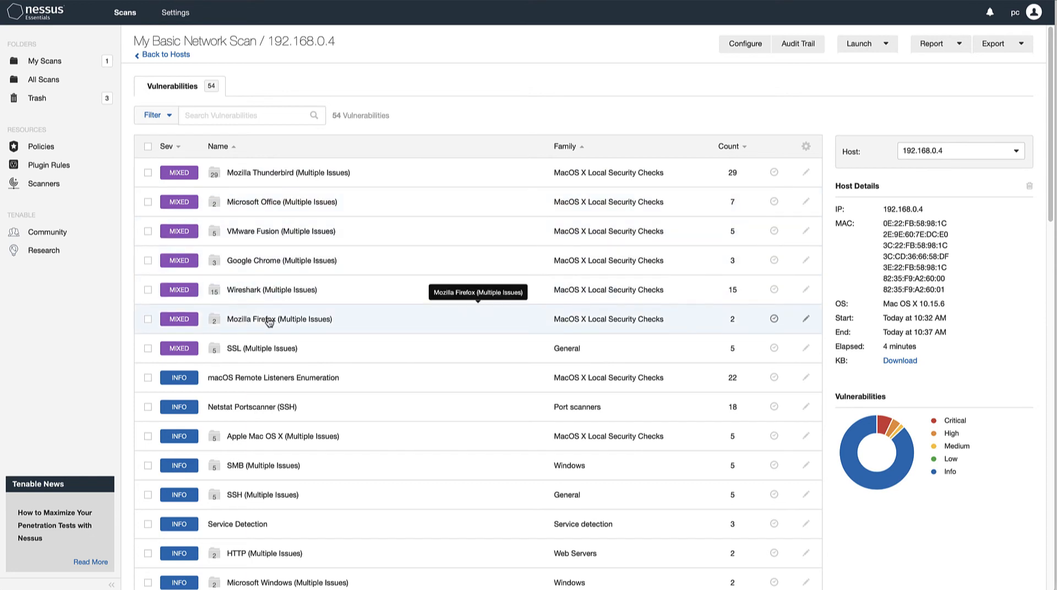
Open the Mozilla Thunderbird (Multiple Issues) group and examine its vulnerability list and severity chart
click(275, 174)
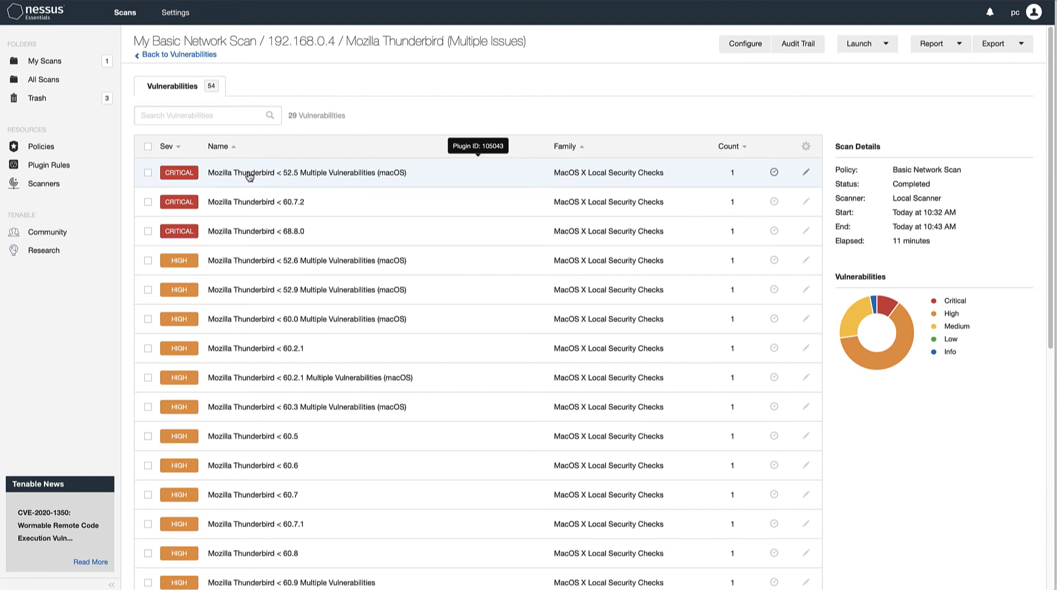
scroll(249, 175, down, 2)
mouse_move(888, 252)
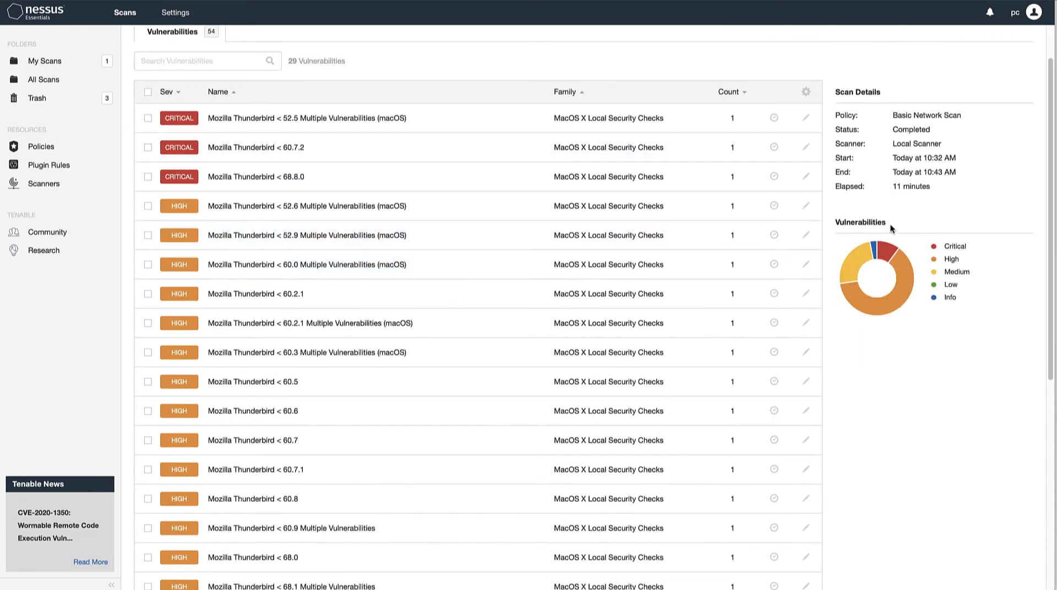
mouse_move(874, 305)
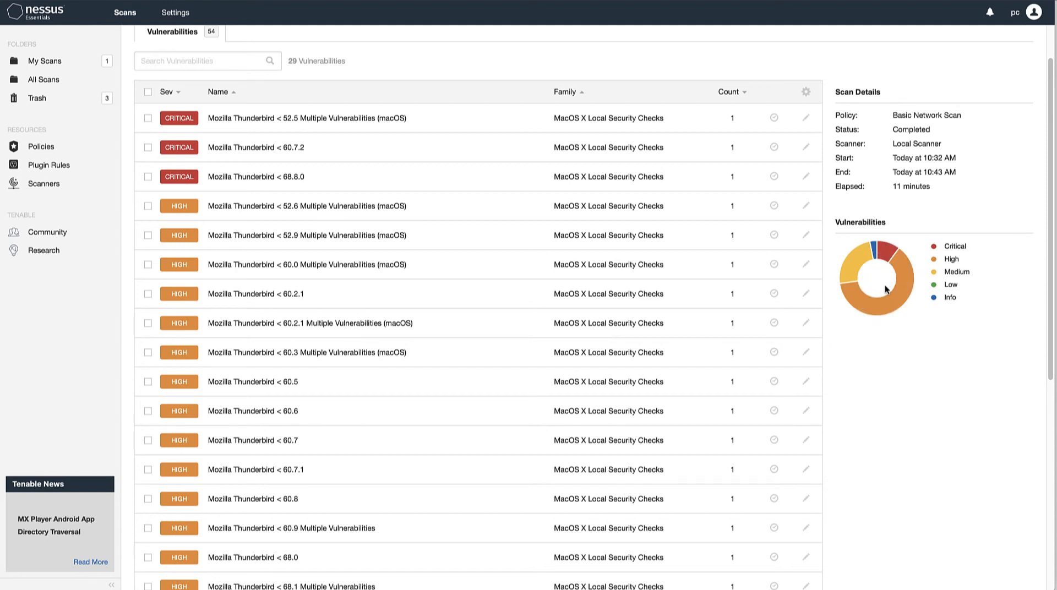
Open "Mozilla Thunderbird < 52.5 Multiple Vulnerabilities (macOS)" and examine its plugin ID, CVSS v3.0 base score and CVE references
click(306, 118)
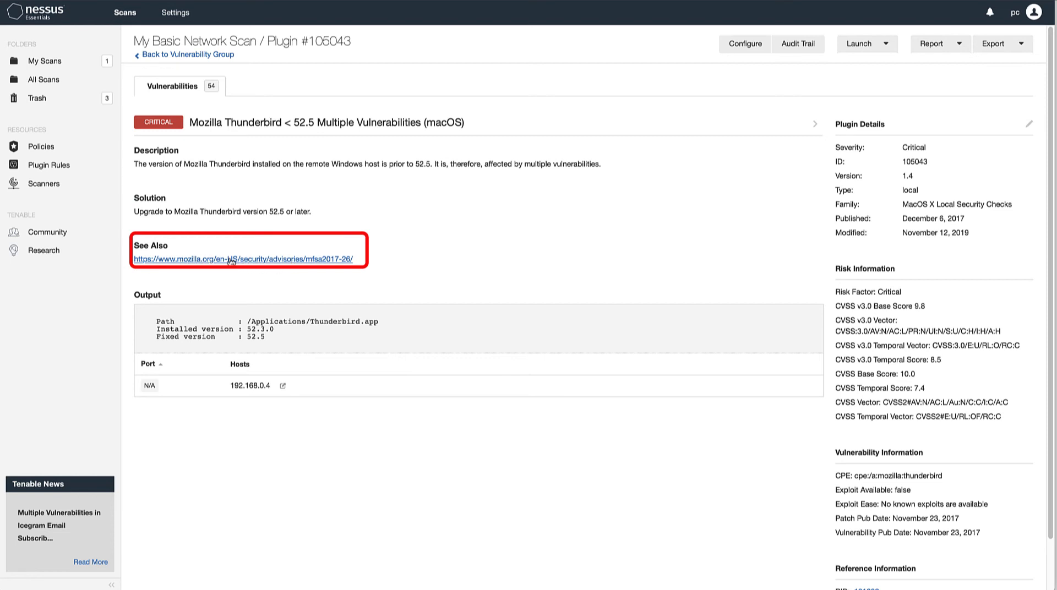
double_click(912, 162)
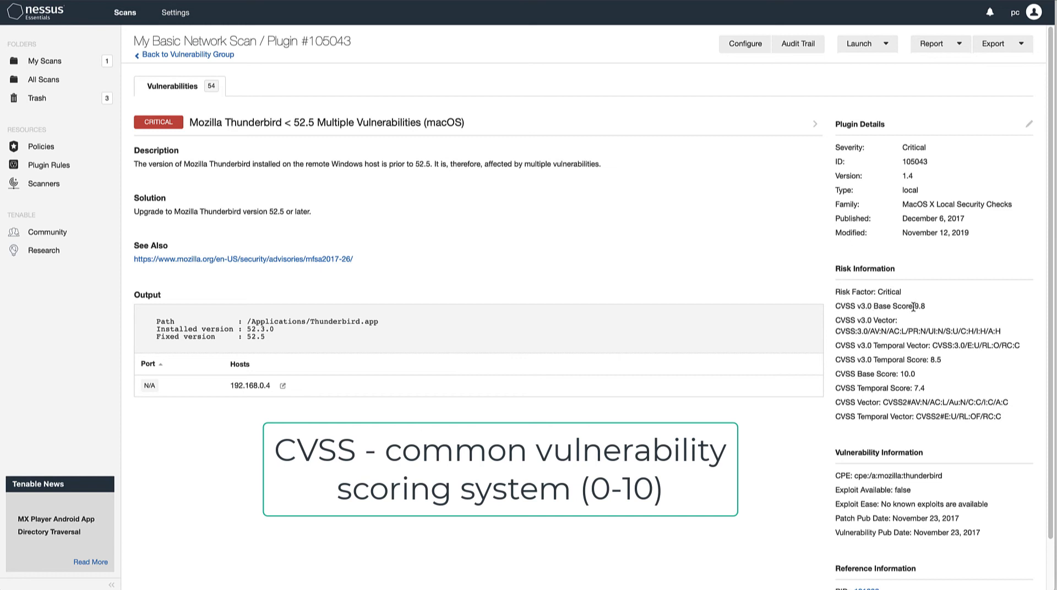
drag(914, 307, 929, 306)
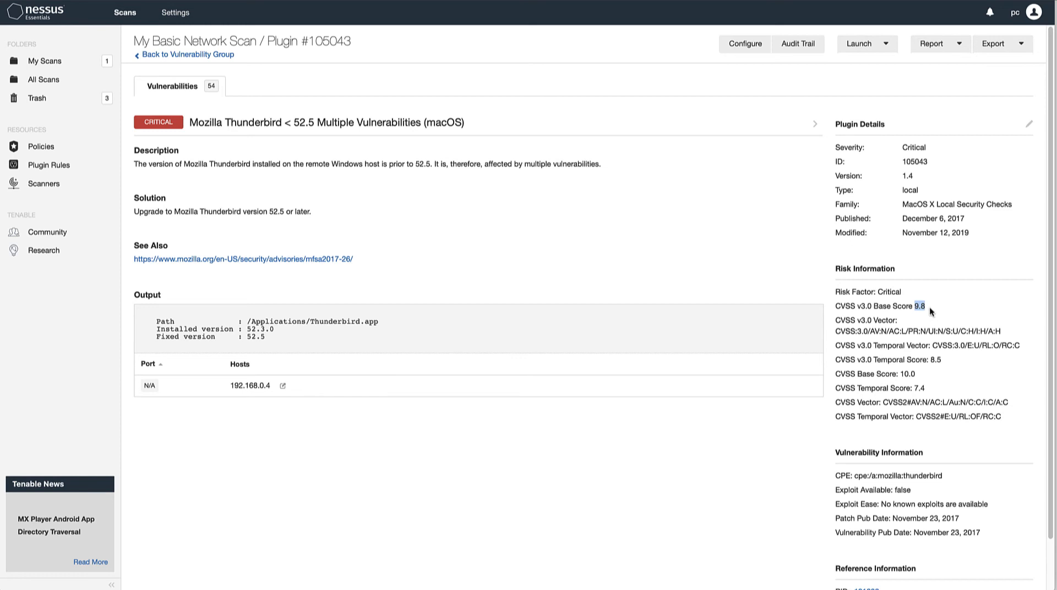
scroll(908, 358, down, 1)
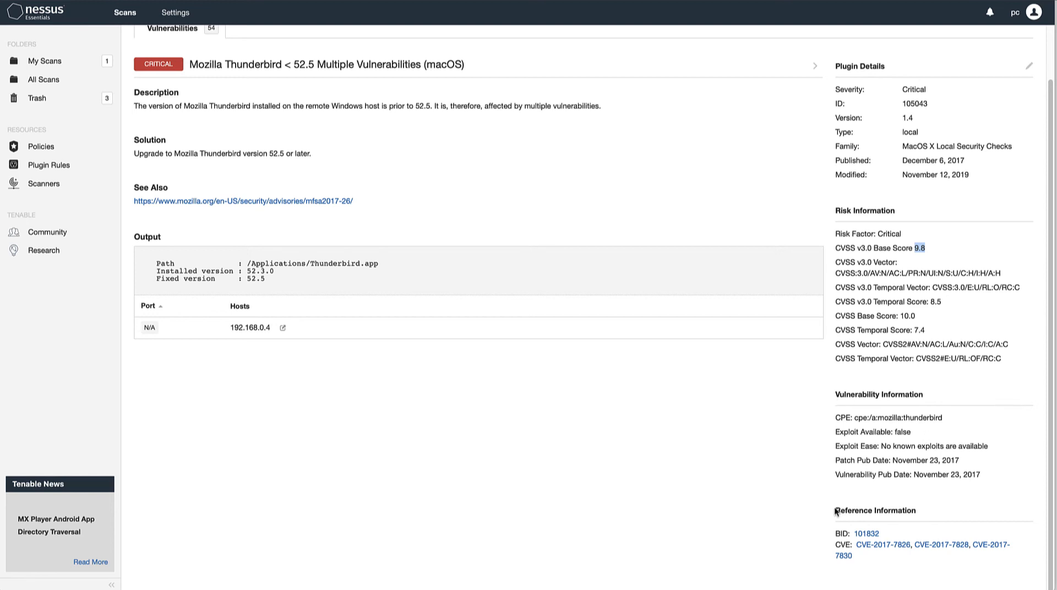
drag(838, 510, 925, 511)
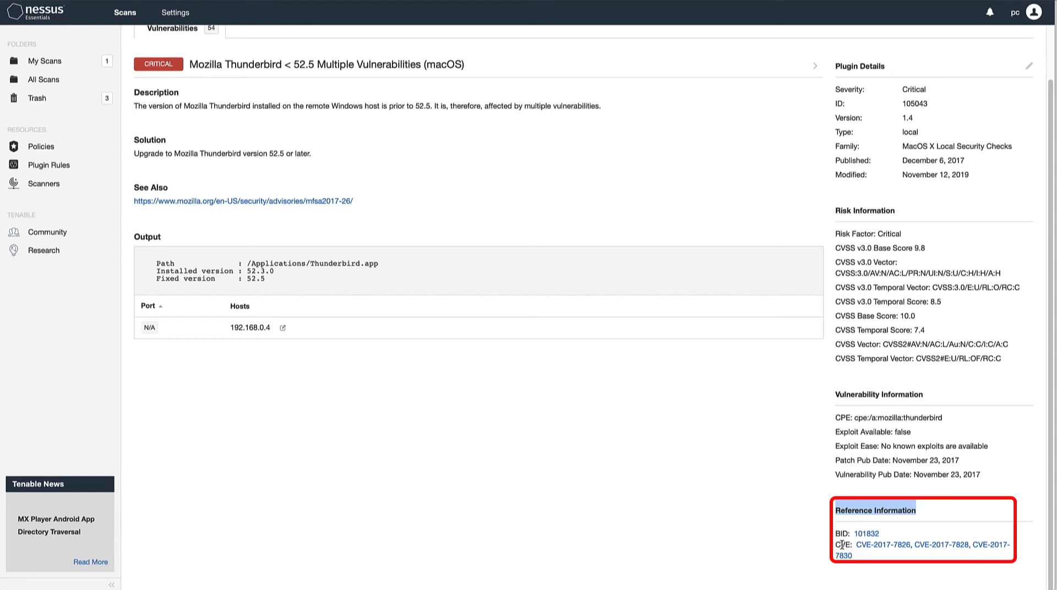
drag(836, 545, 852, 546)
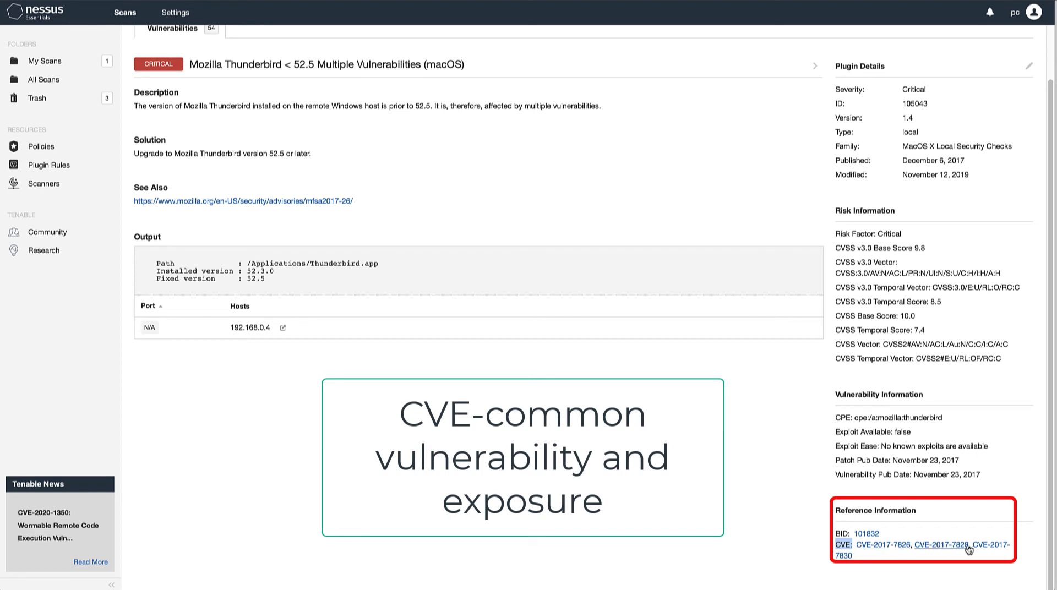
Open the CVE-2017-7826 reference in a new browser tab and read its current description and severity base score
right_click(882, 547)
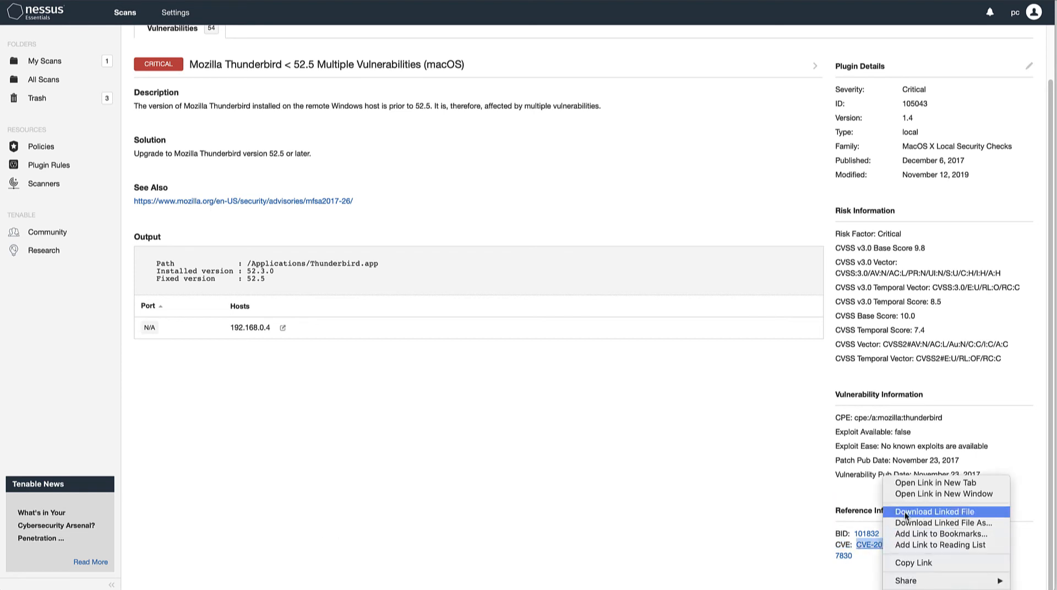
click(913, 484)
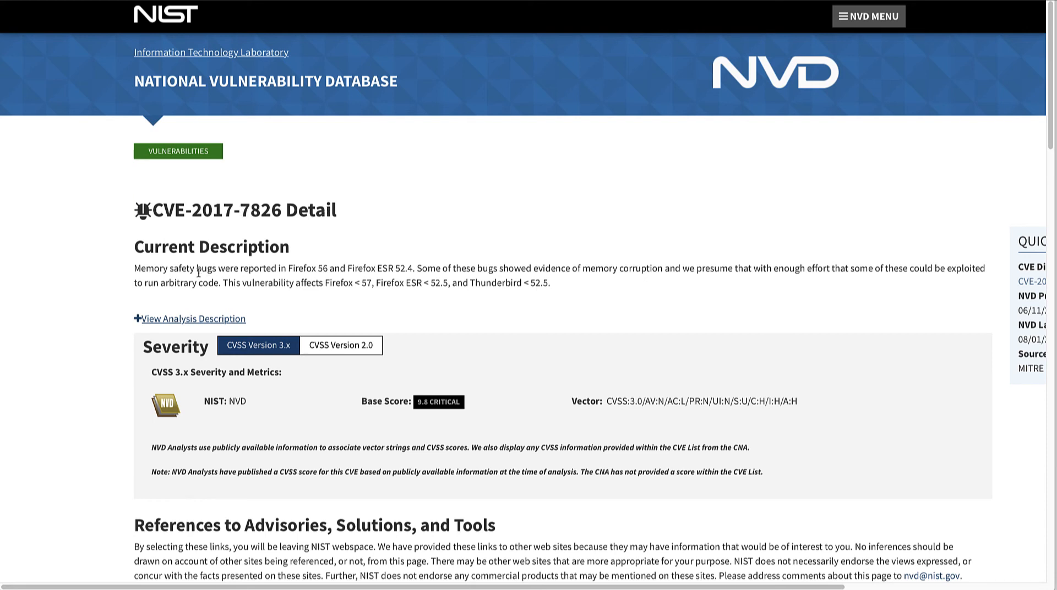
drag(135, 269, 302, 282)
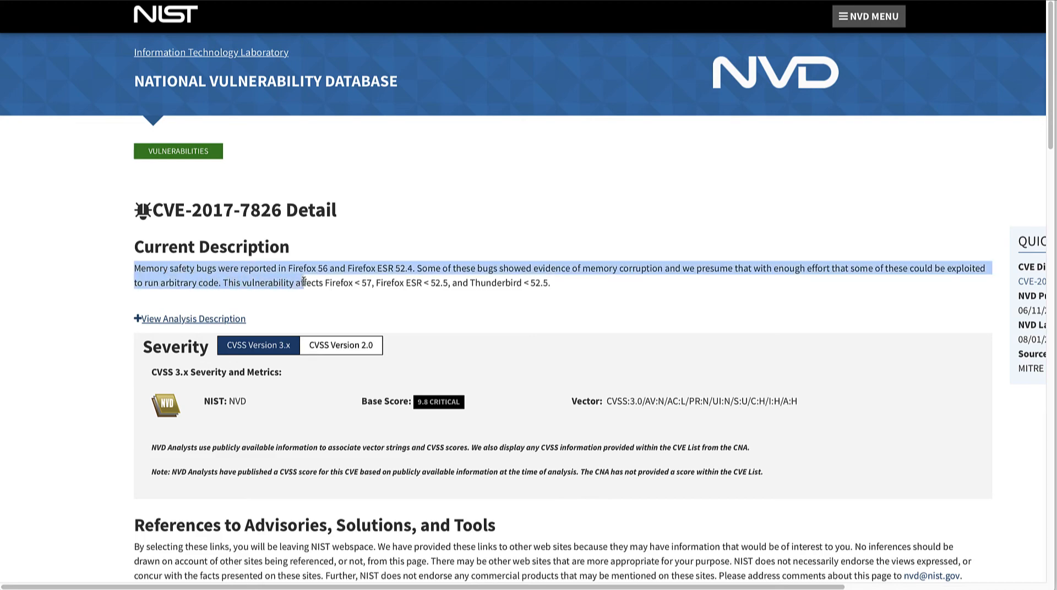
click(303, 282)
scroll(279, 226, down, 3)
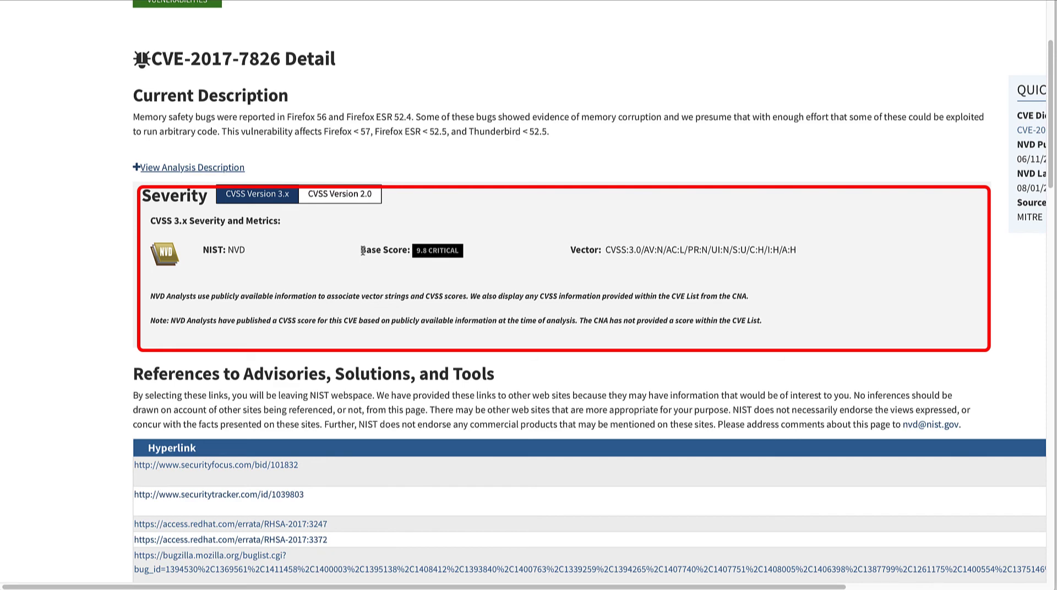
drag(361, 251, 440, 255)
Look through the CVE-2017-7826 page's advisory references, weakness enumeration and known affected software configurations
scroll(484, 301, down, 3)
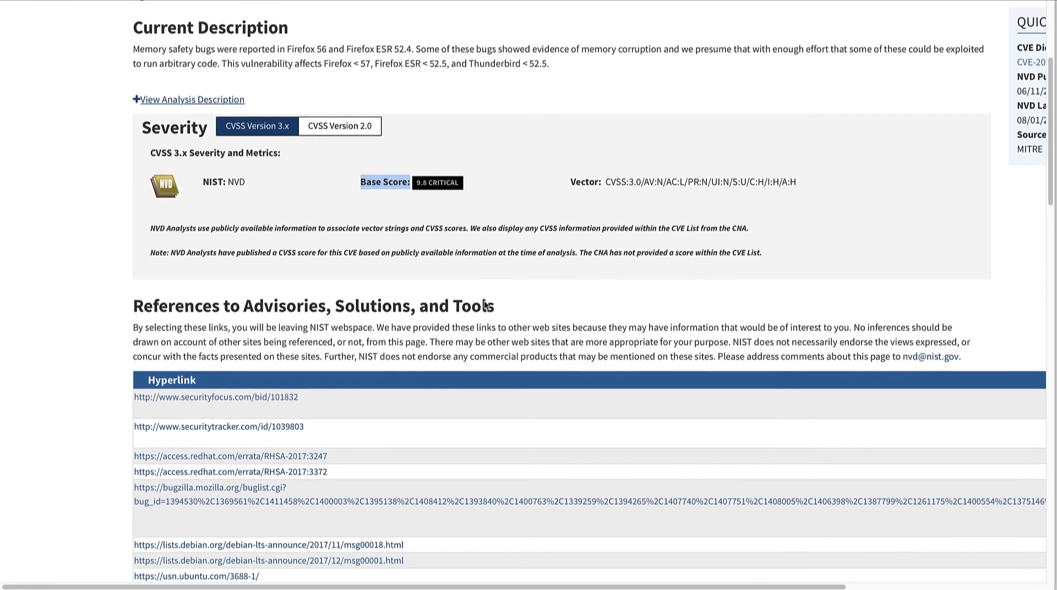
scroll(484, 300, down, 4)
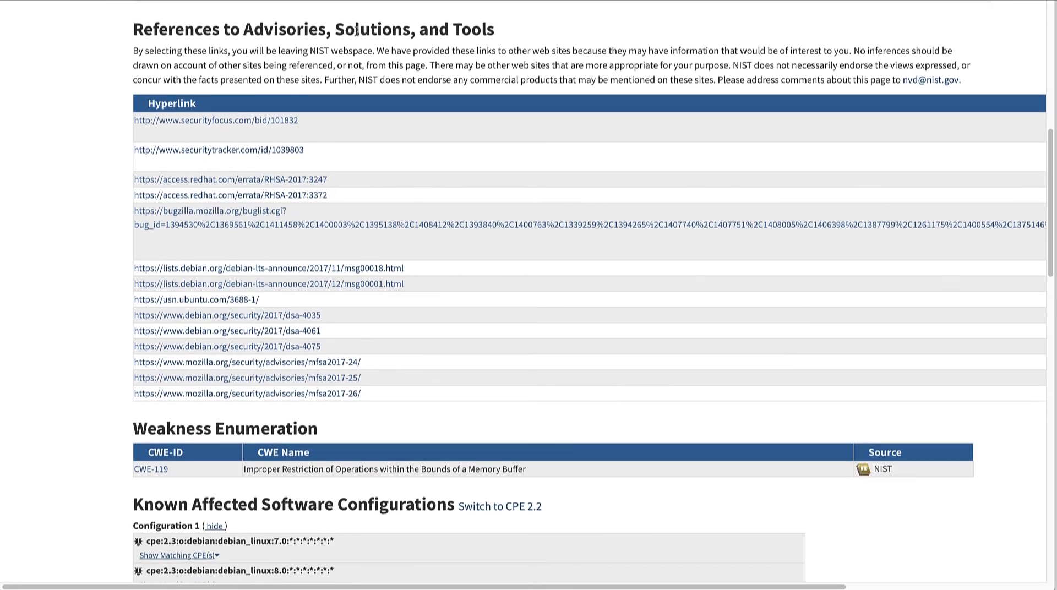
scroll(490, 185, down, 10)
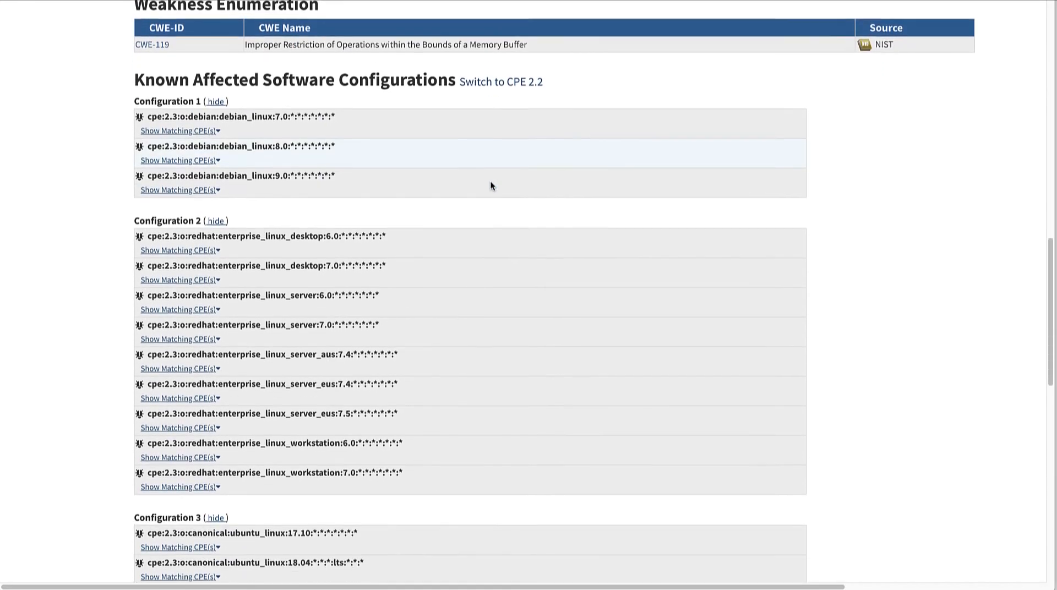
scroll(491, 186, down, 5)
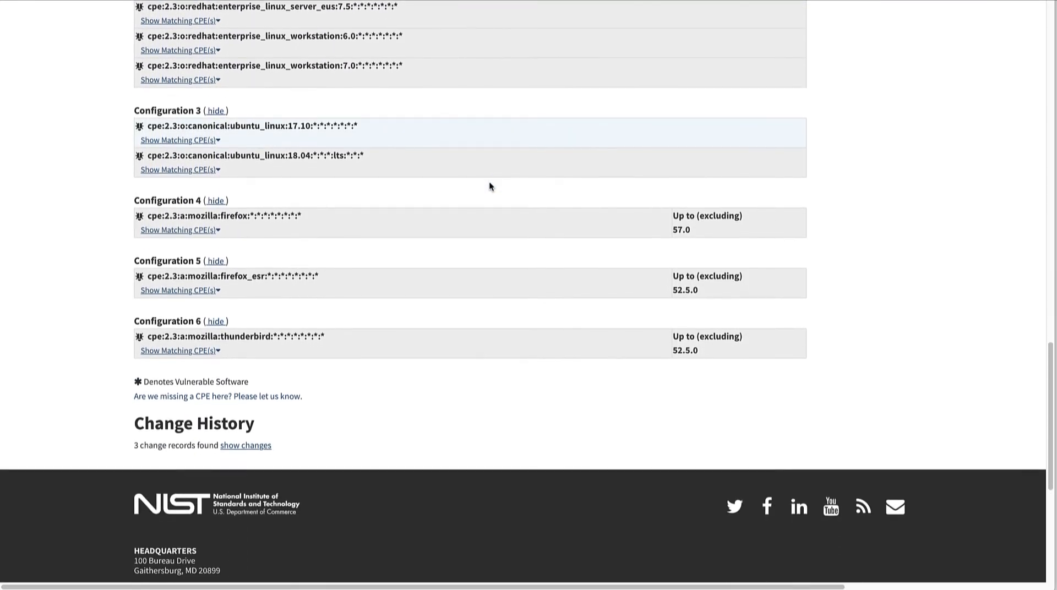
scroll(491, 186, up, 3)
scroll(490, 186, up, 20)
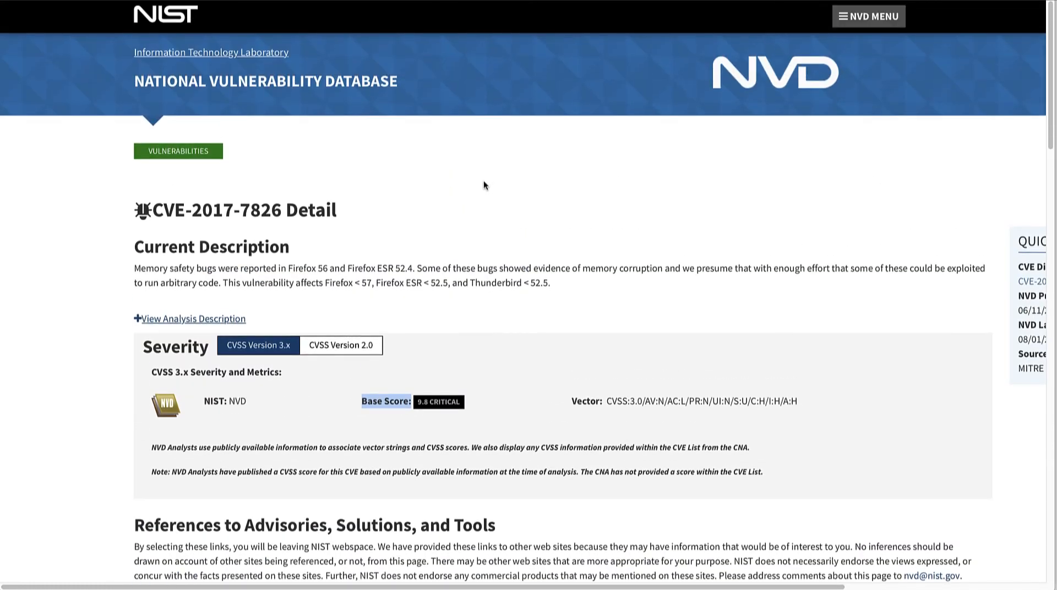
Switch back to the Nessus plugin page and examine the affected product name and the version given in the solution
click(304, 0)
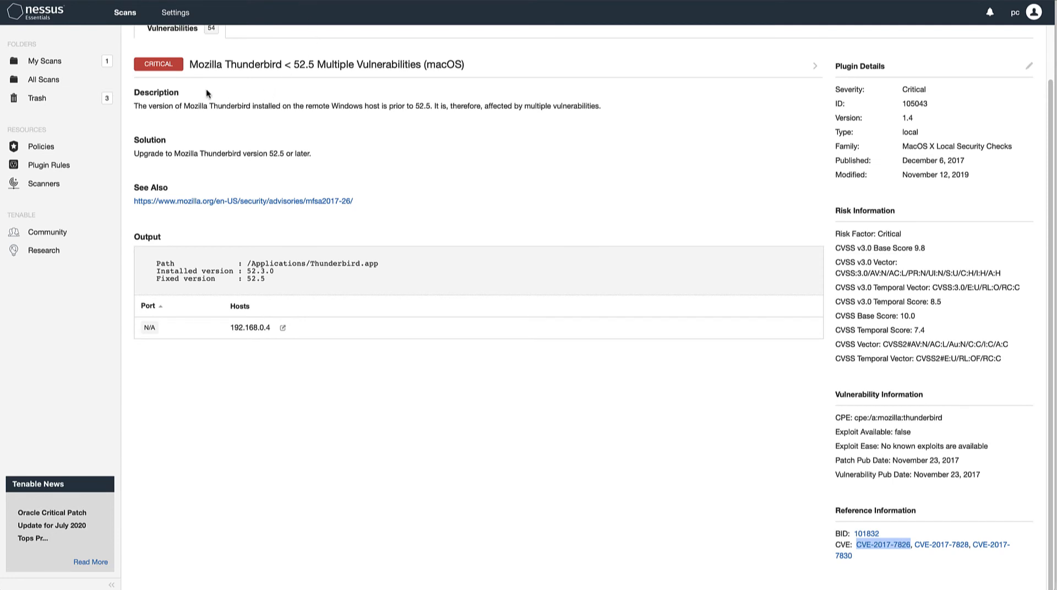
drag(189, 65, 282, 65)
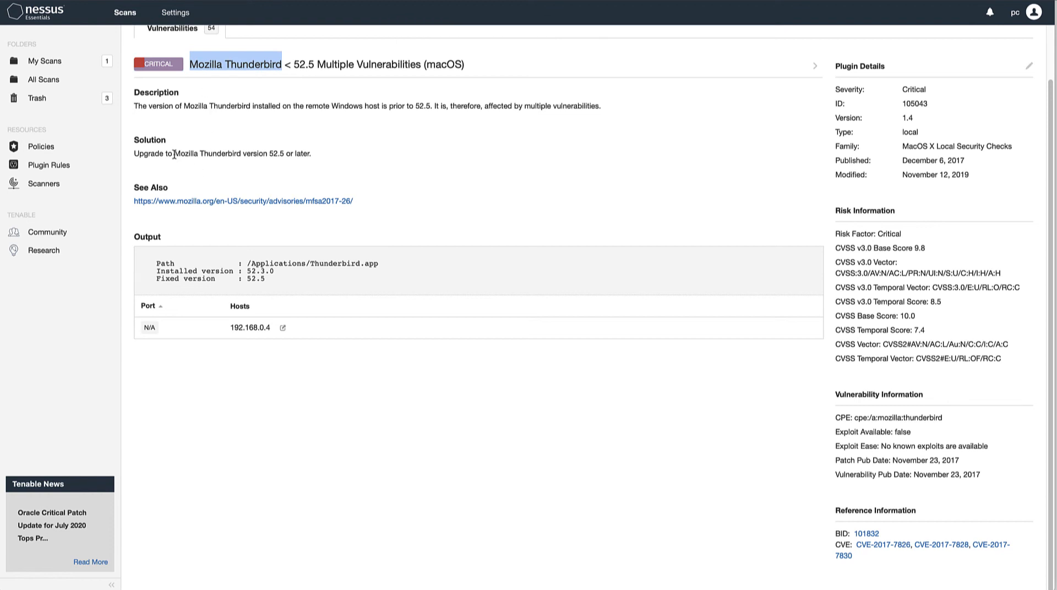
click(270, 153)
drag(270, 154, 285, 154)
Return to the hosts list of My Basic Network Scan and examine the severity bars of 192.168.0.3 and 192.168.0.1
scroll(284, 153, up, 2)
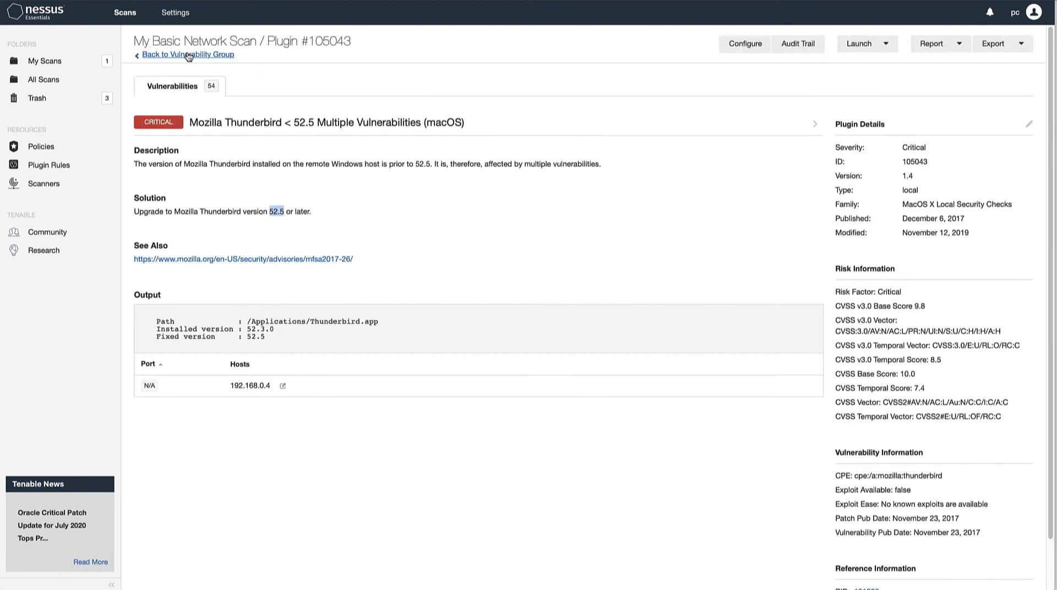
click(187, 55)
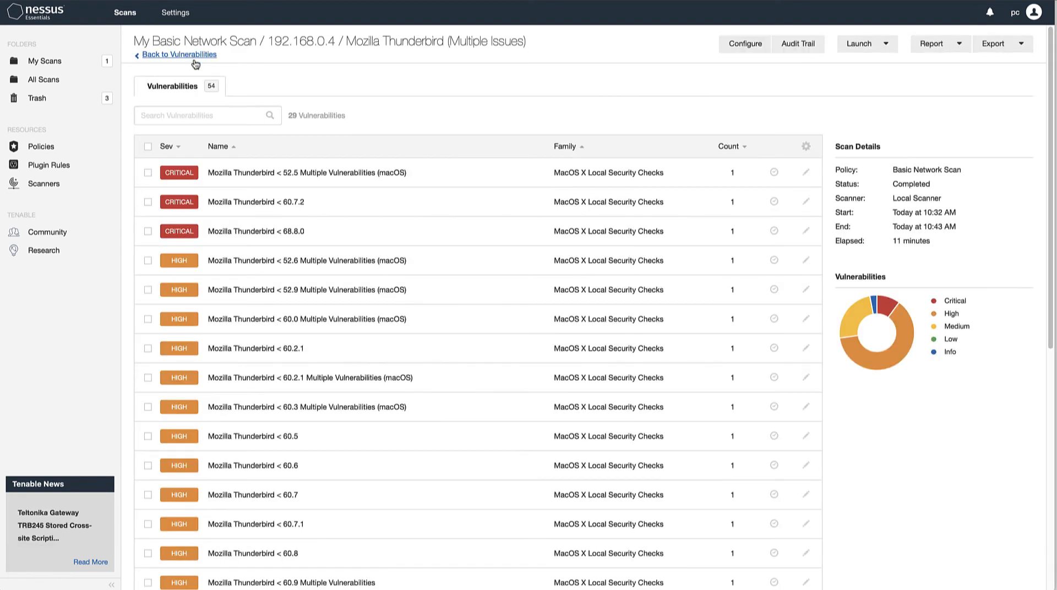
click(189, 55)
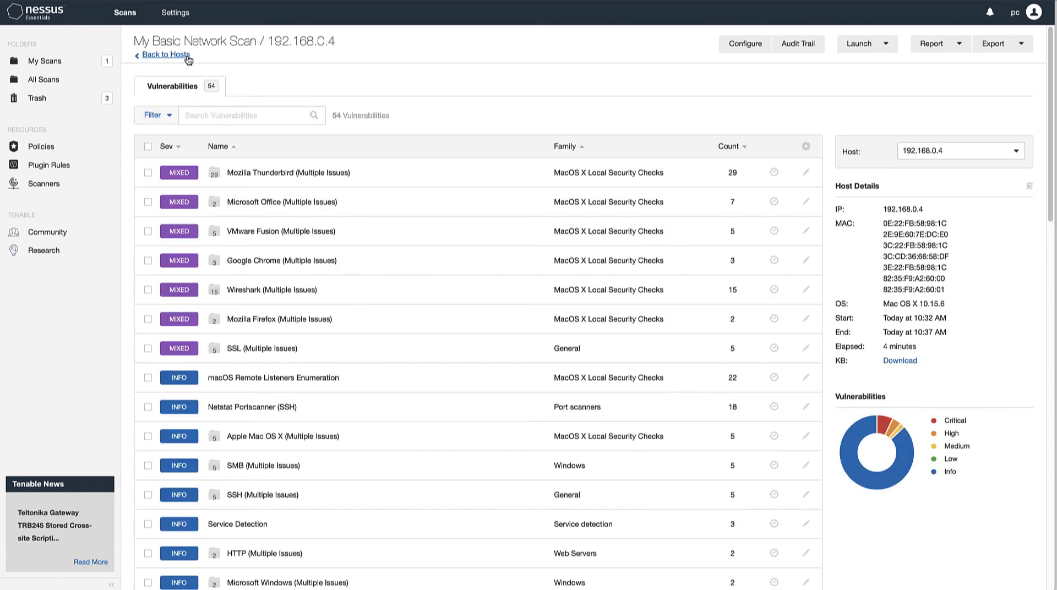
click(165, 54)
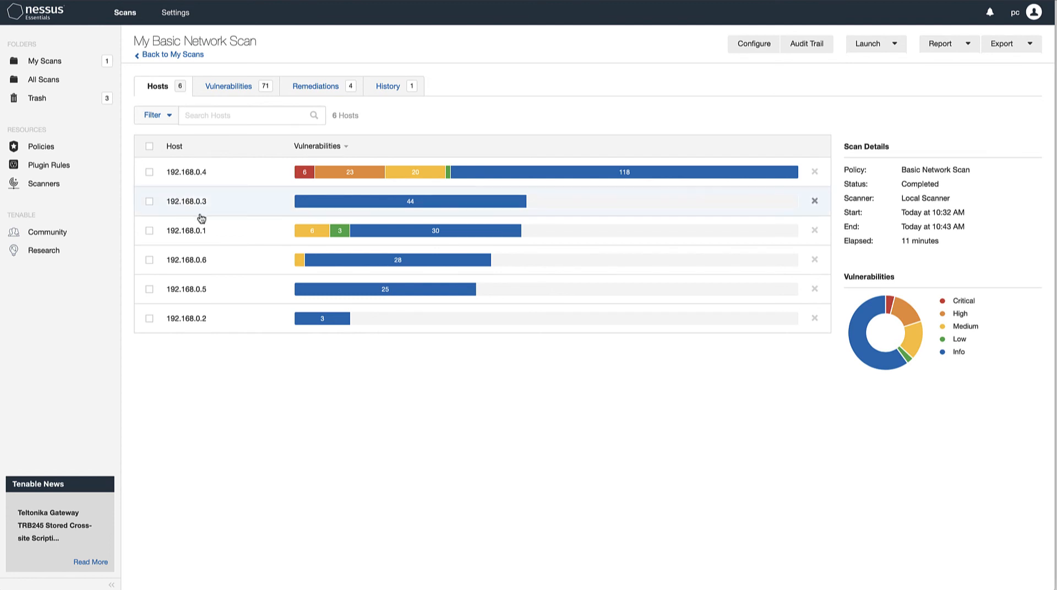
mouse_move(410, 206)
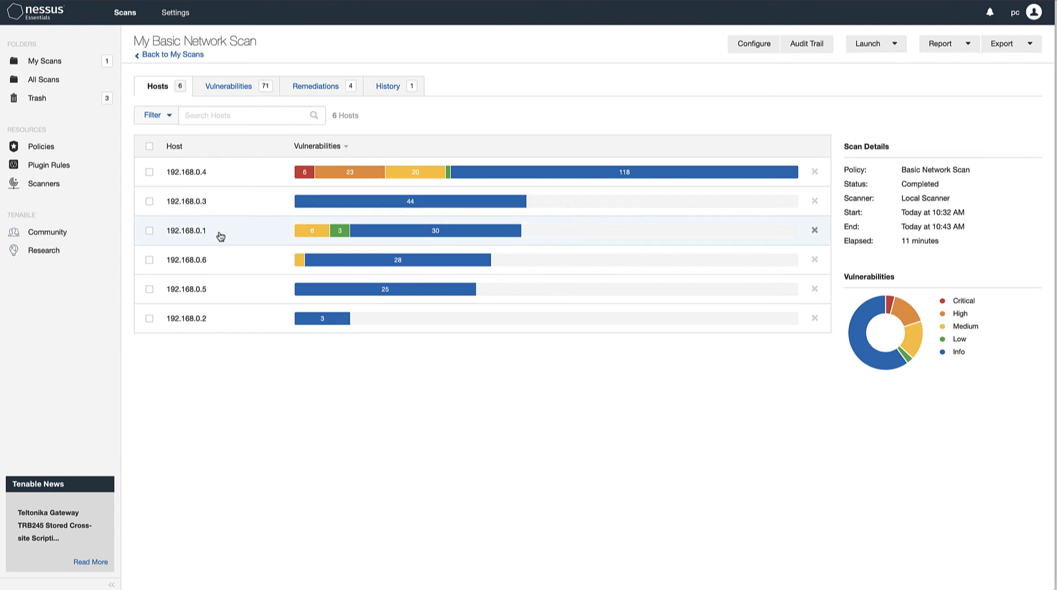
mouse_move(315, 233)
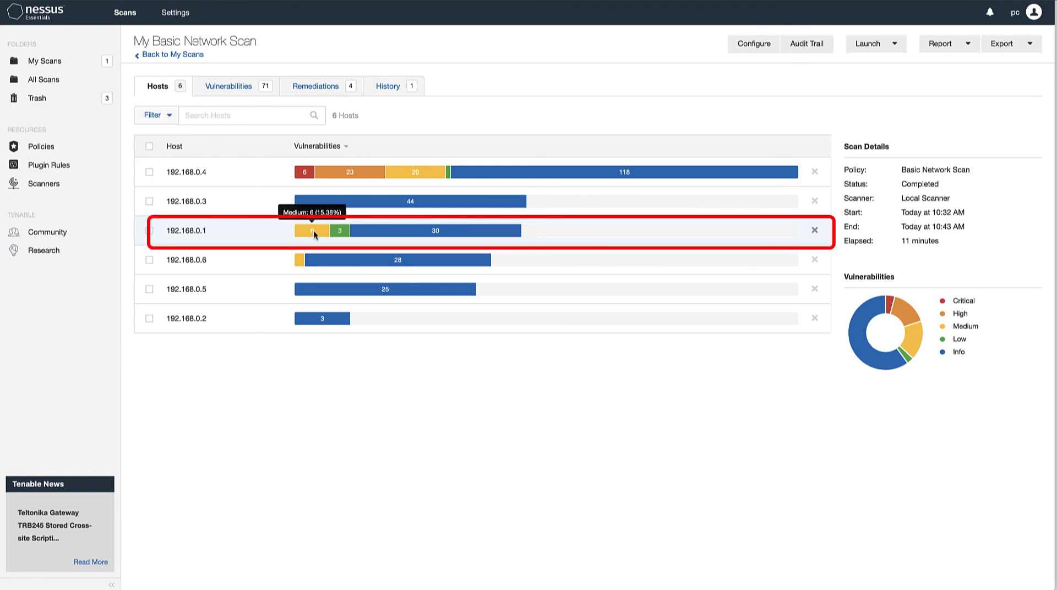
Read the "SSL Certificate Cannot Be Trusted" details in host 192.168.0.1's SSL (Multiple Issues) group, and return to that host's vulnerability list
click(315, 235)
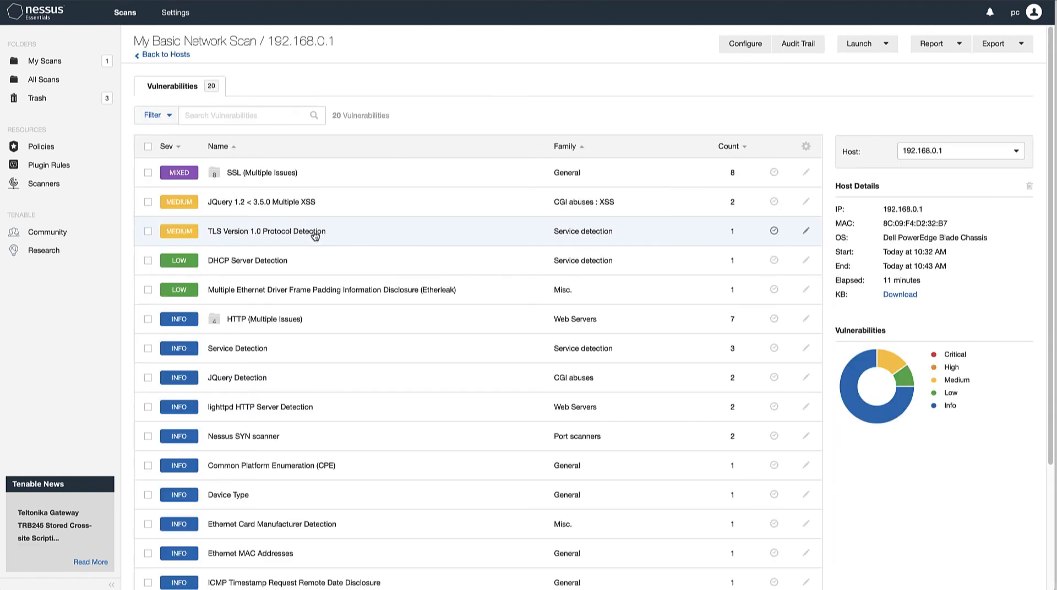
click(266, 175)
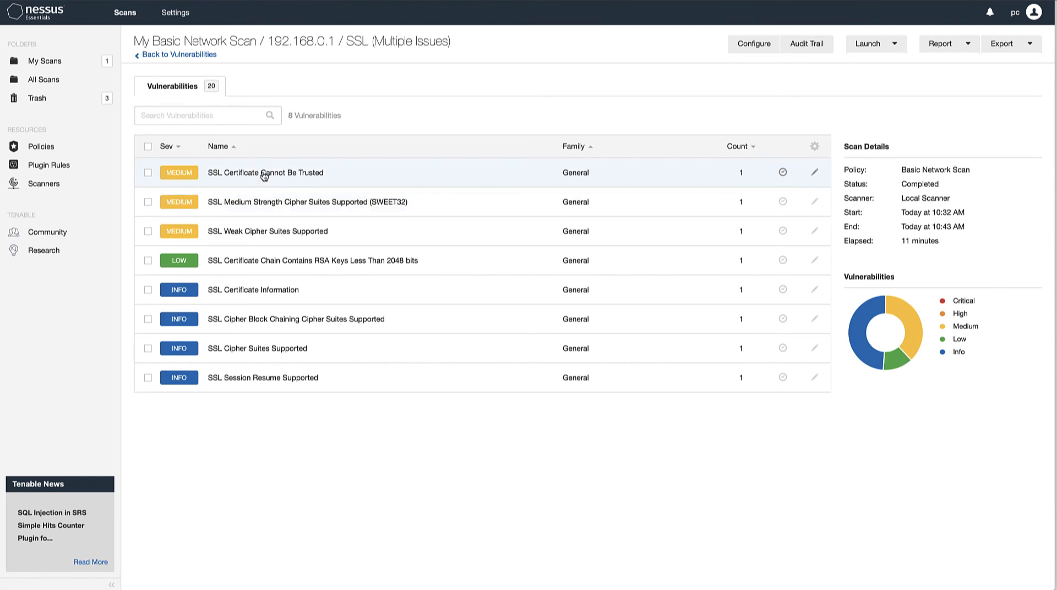
click(263, 173)
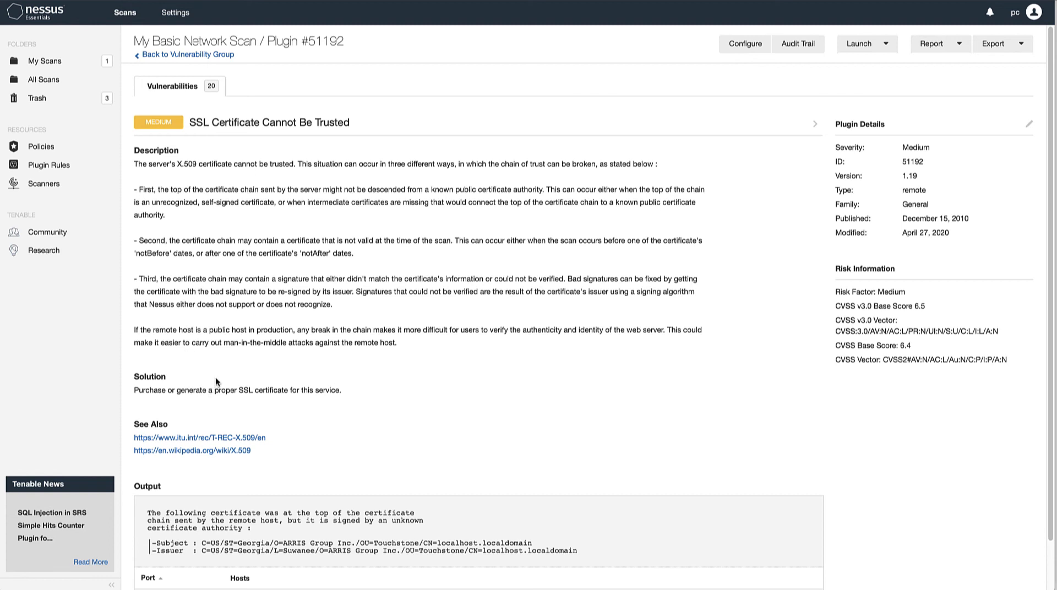
click(187, 54)
click(186, 55)
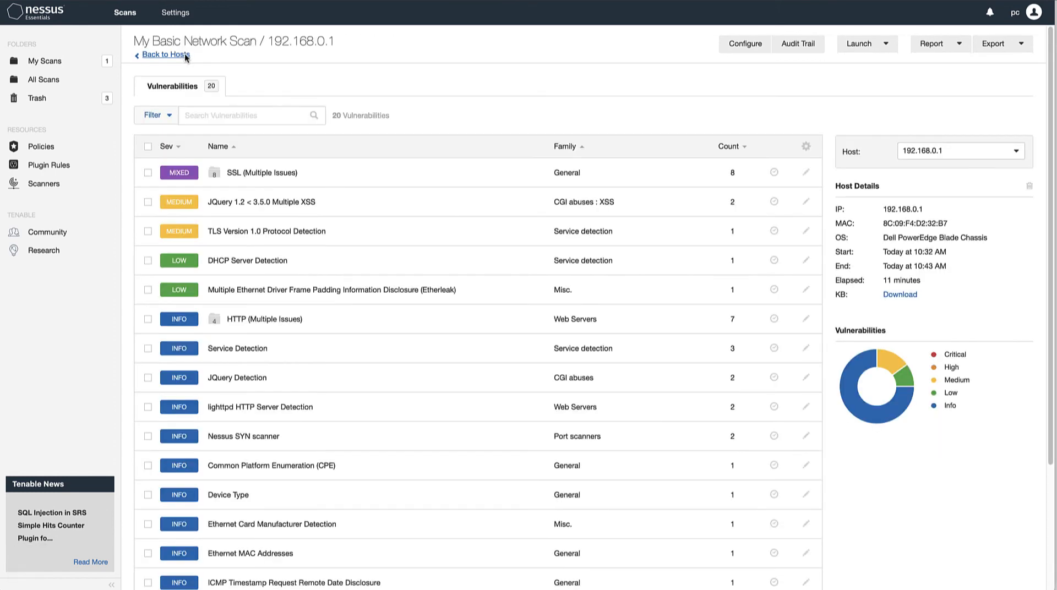
Return to the hosts list of My Basic Network Scan and examine the severity bar of host 192.168.0.4
click(179, 57)
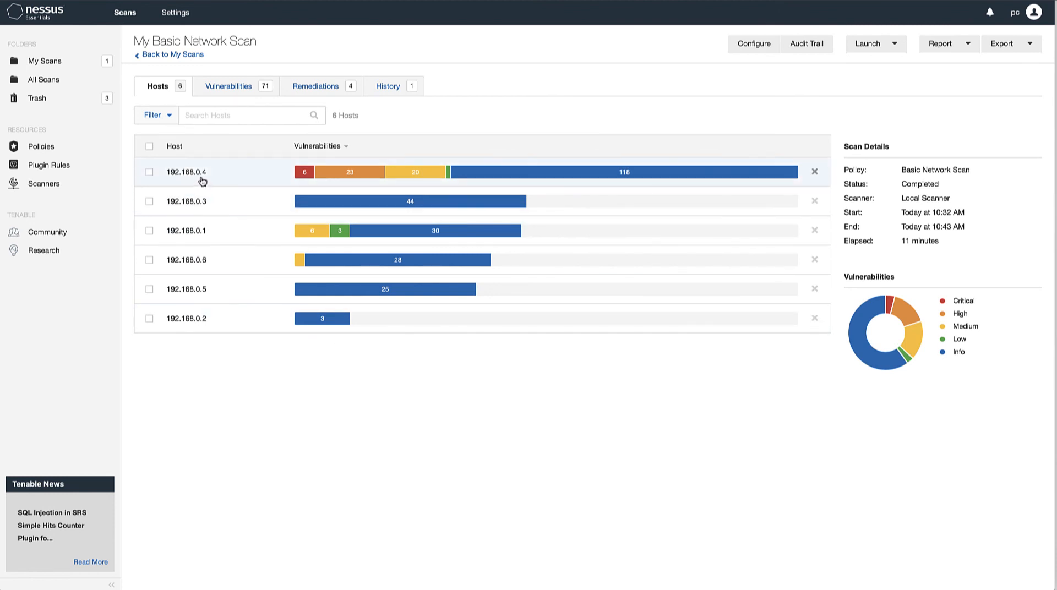
mouse_move(419, 174)
mouse_move(479, 174)
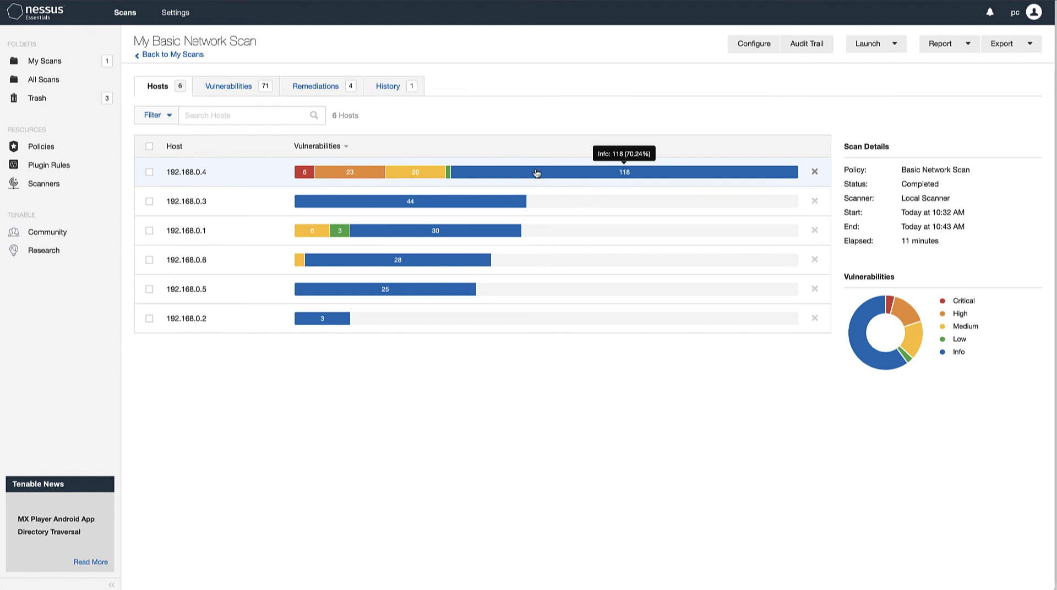
Look through the vulnerability list of host 192.168.0.6, and return to the scan's hosts list
click(194, 264)
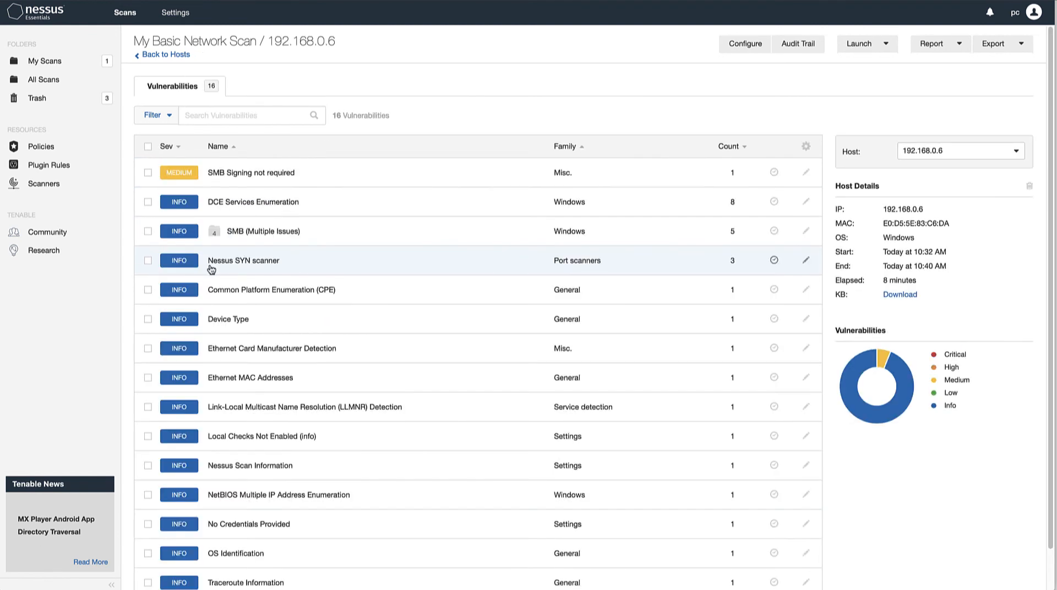
scroll(452, 286, down, 1)
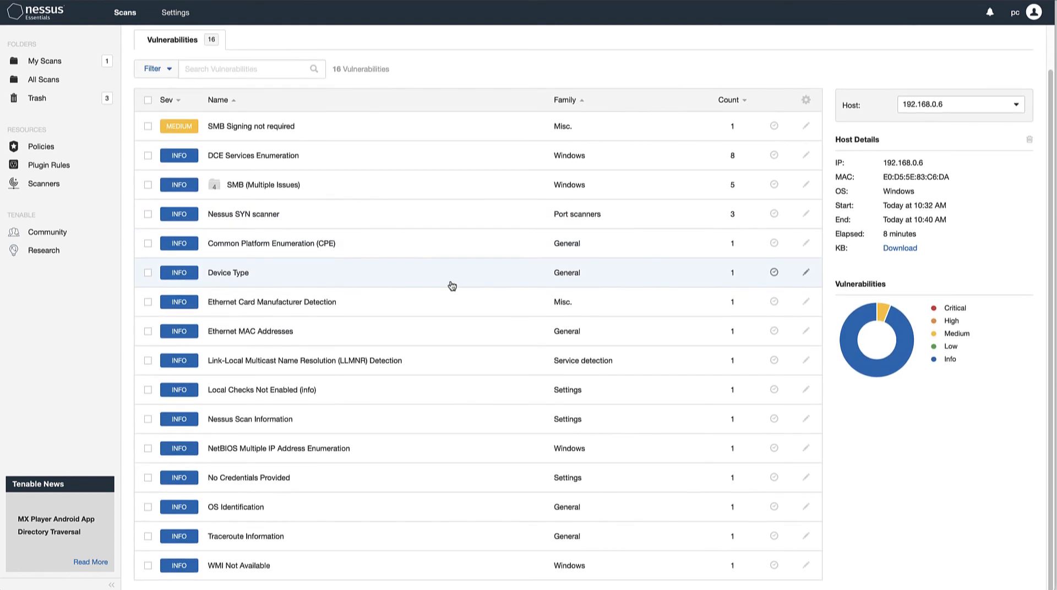
scroll(452, 286, up, 1)
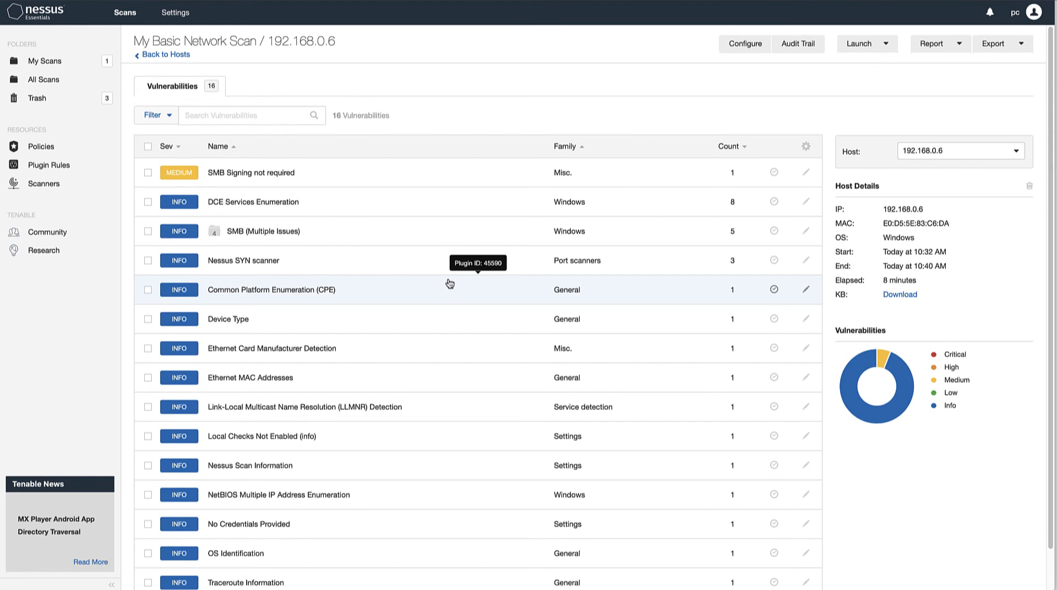
click(173, 55)
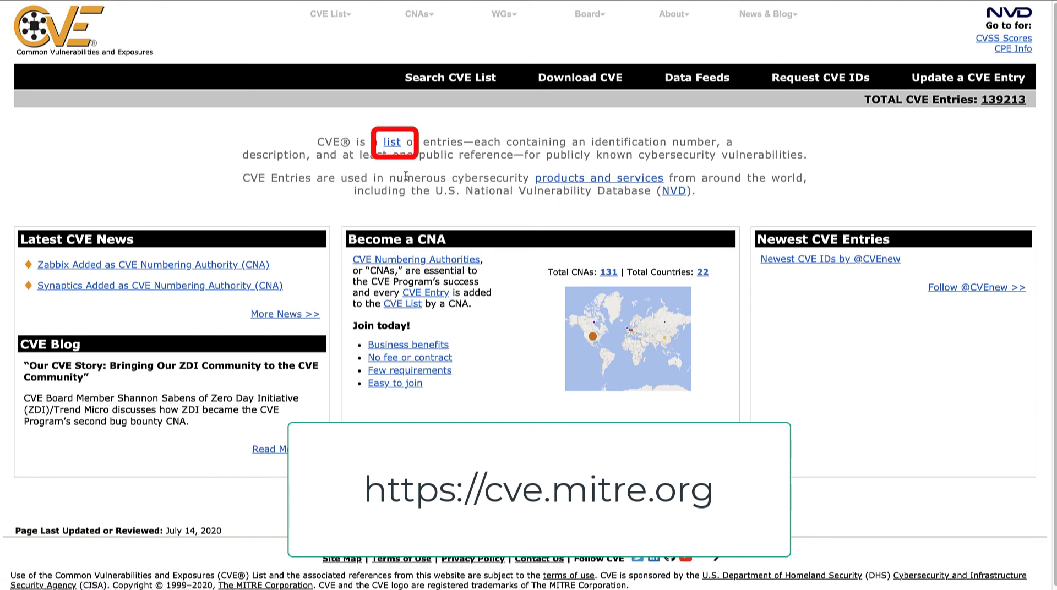
On the cve.mitre.org website, open the CVE List's keyword search and search for "Windows 2012"
click(392, 145)
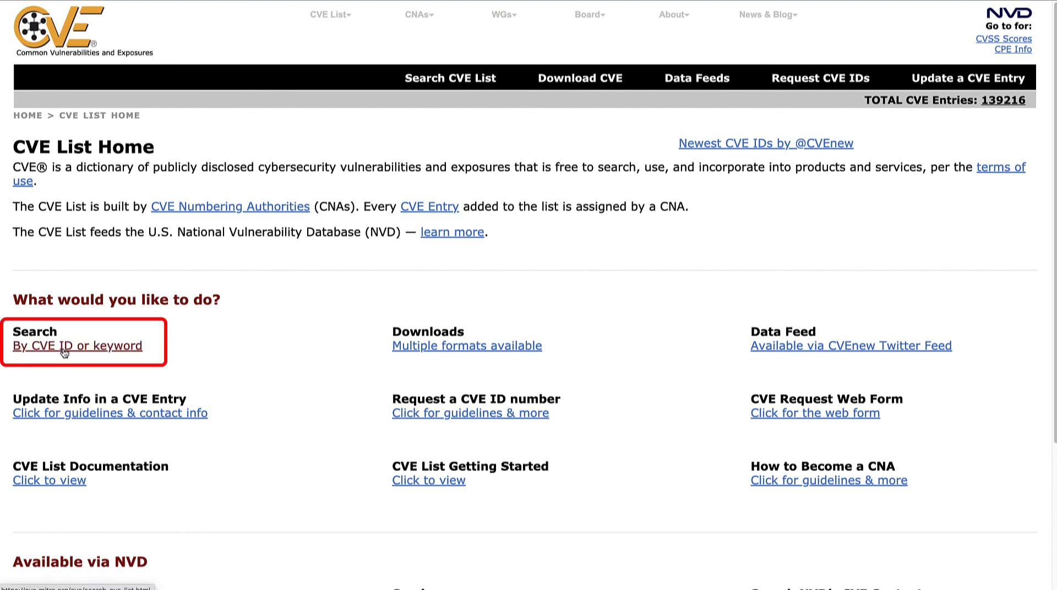
click(128, 349)
click(152, 245)
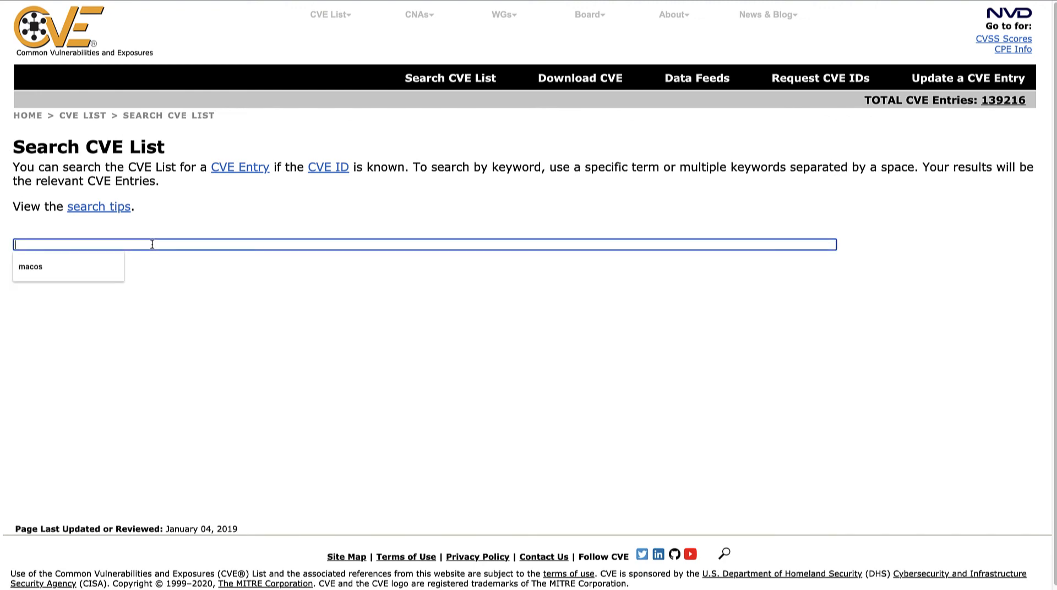
text(Windows)
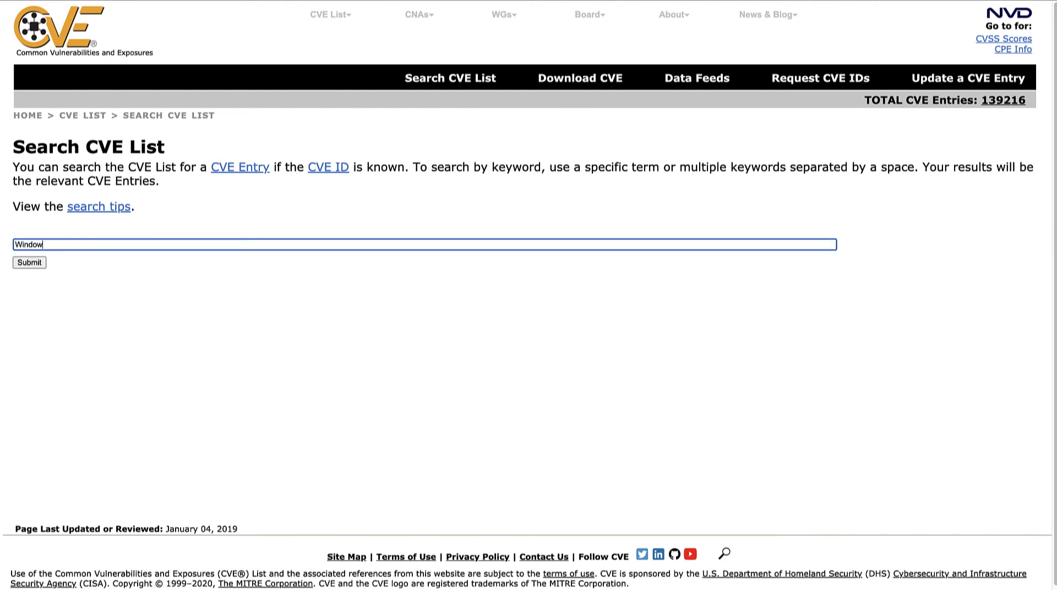
text( 2012)
click(29, 263)
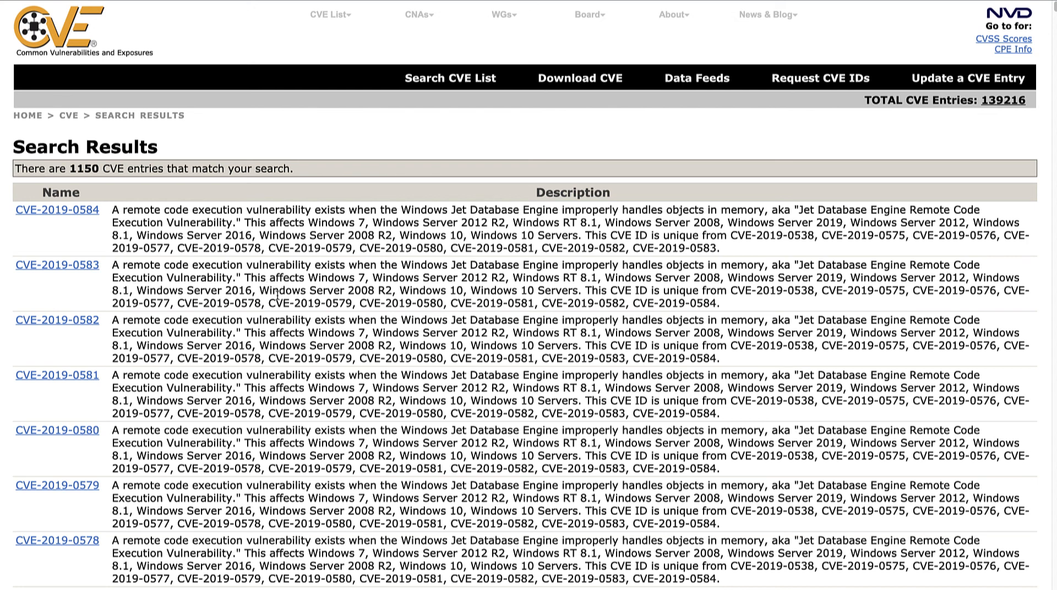
Open the CVE-2019-0584 entry from the search results and examine its description, affected Windows versions, references and assigning CNA
click(72, 211)
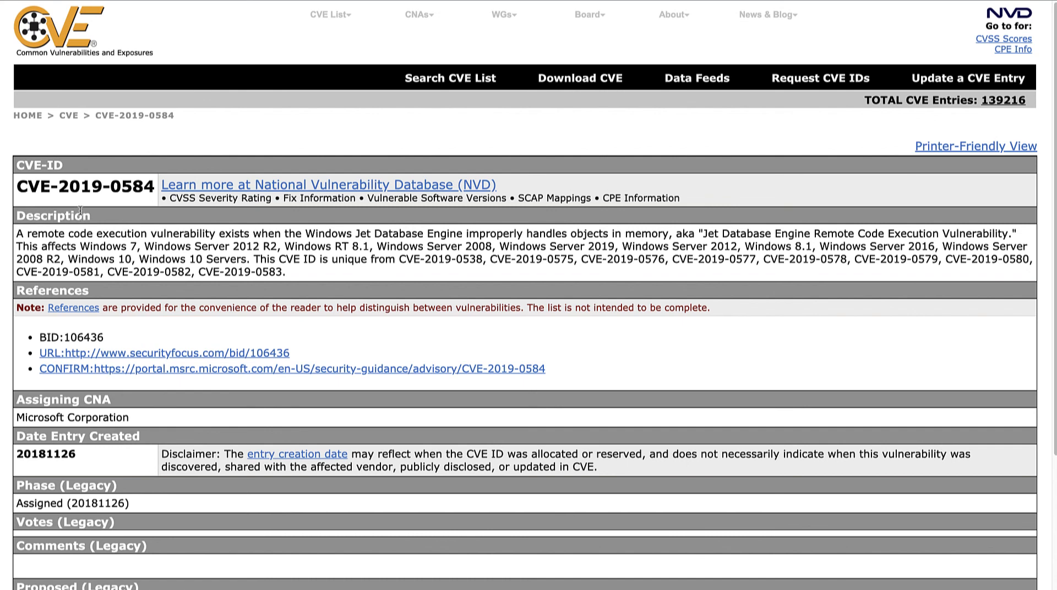
drag(17, 233, 71, 246)
scroll(149, 249, down, 5)
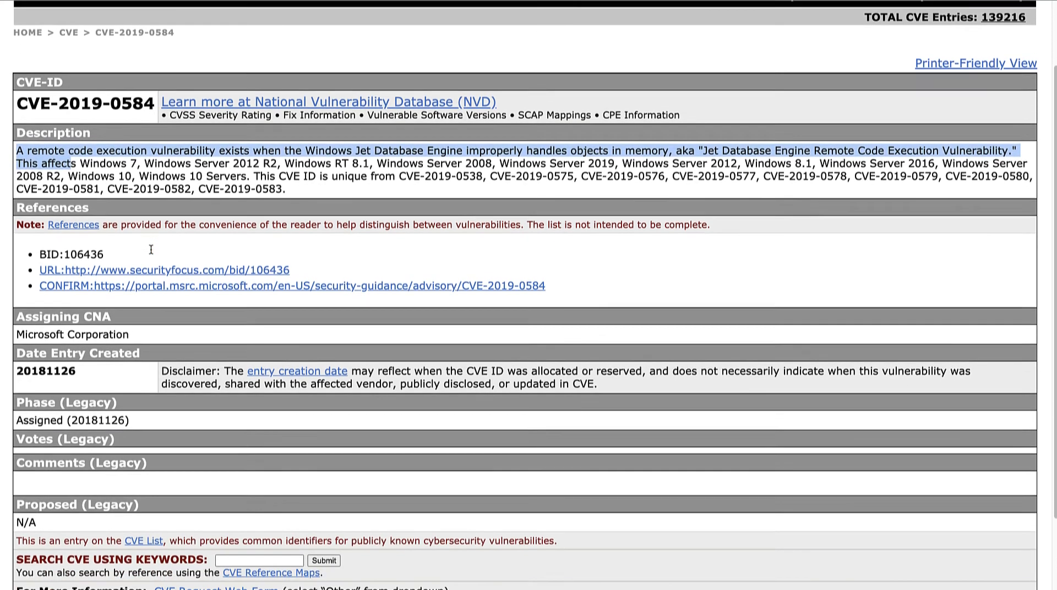
scroll(150, 249, up, 2)
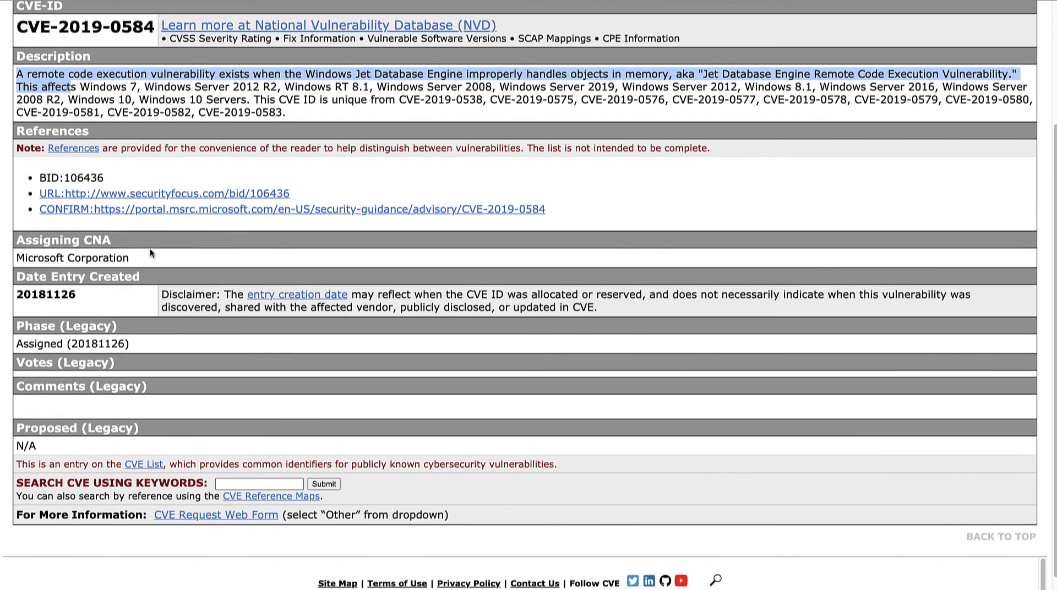
scroll(150, 249, up, 3)
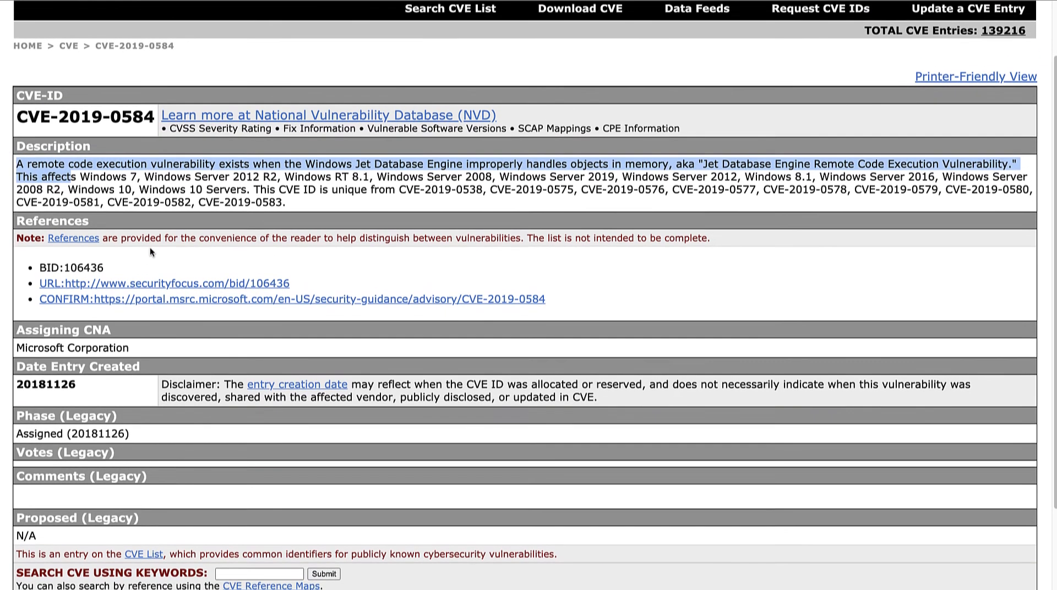
click(149, 253)
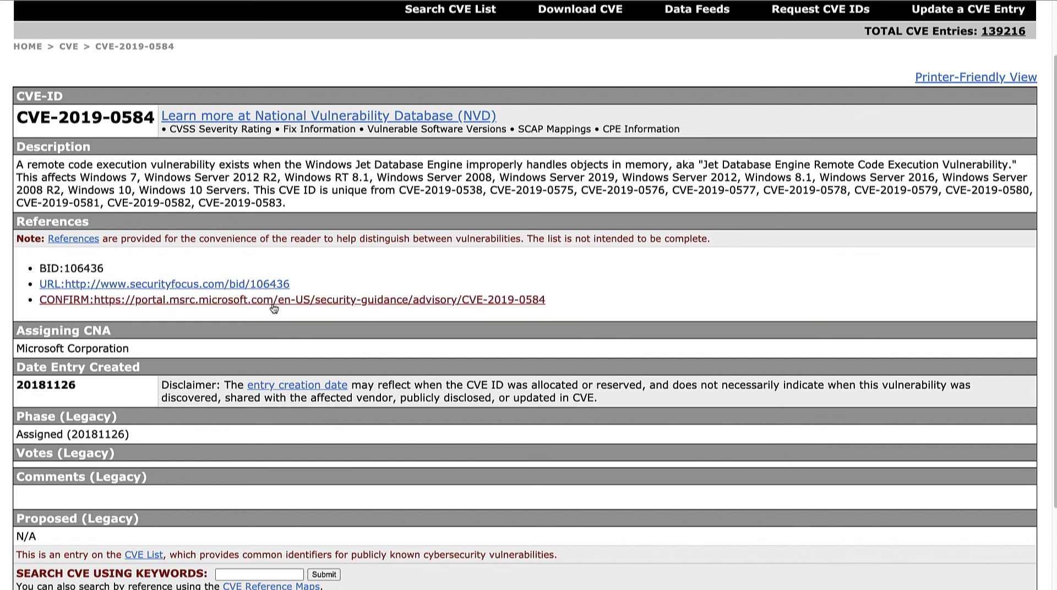
scroll(369, 252, up, 3)
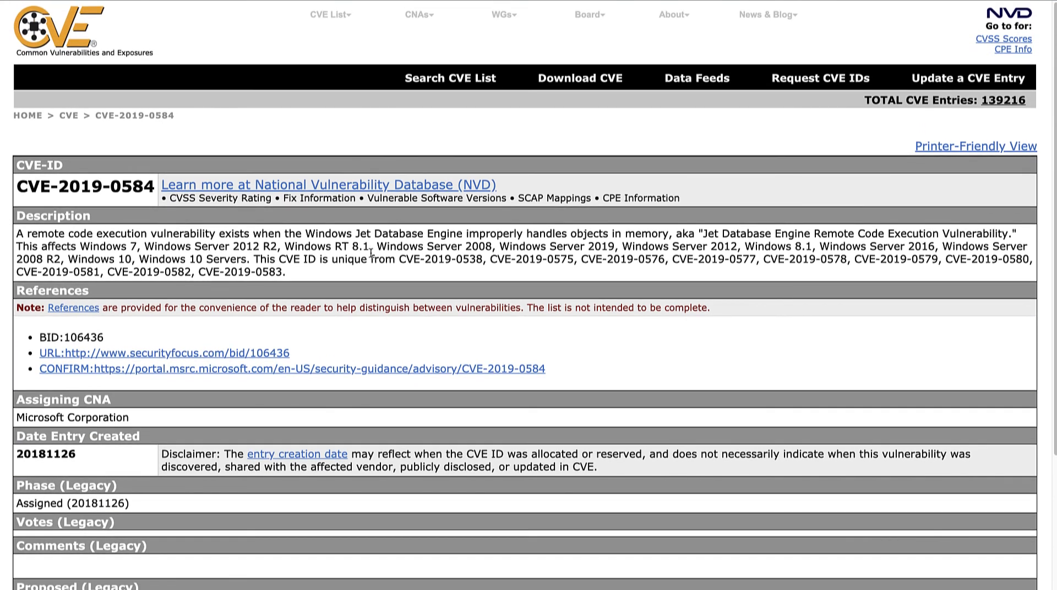